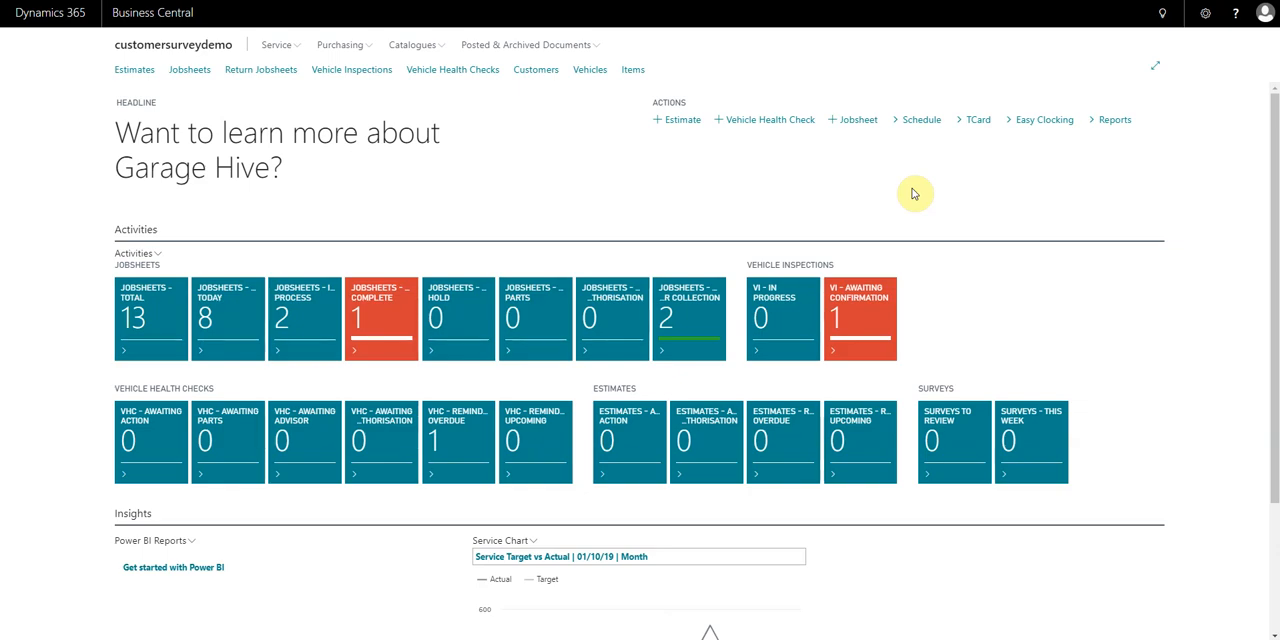
Open the Customers list and add the MOT and Service Reminders and Feedback and Review Requests columns
{"action": "left_click", "coordinate": [537, 71]}
{"action": "left_click", "coordinate": [631, 103]}
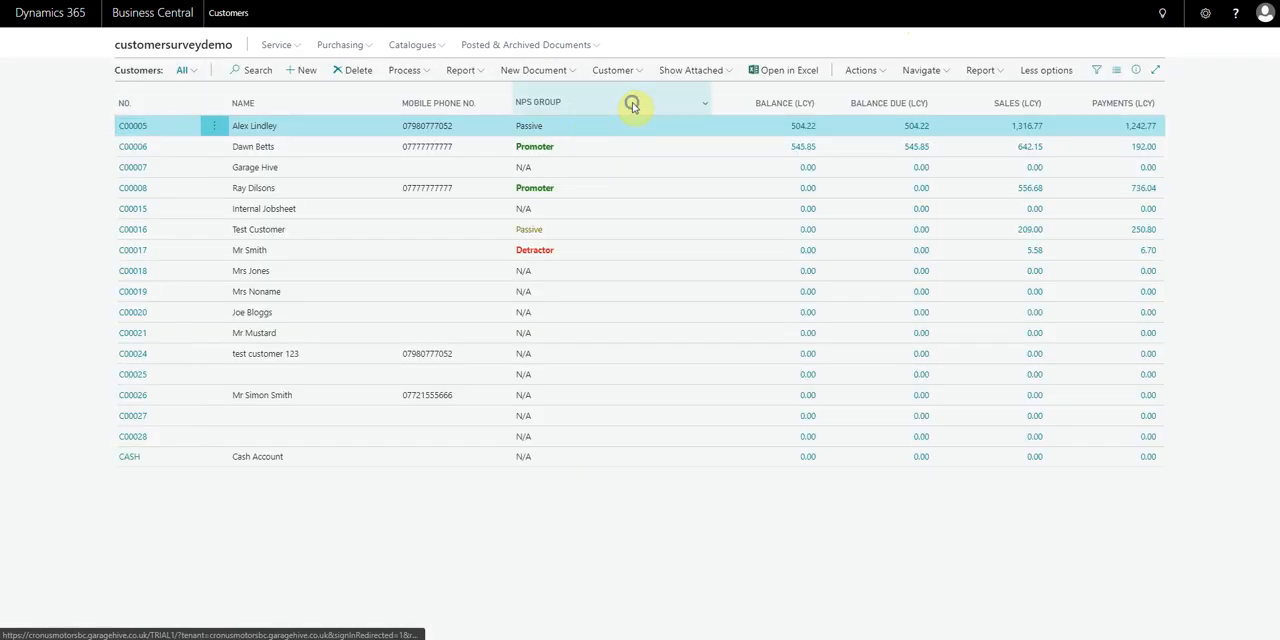
{"action": "left_click", "coordinate": [648, 149]}
{"action": "scroll", "coordinate": [521, 490], "scroll_direction": "down", "scroll_amount": 5}
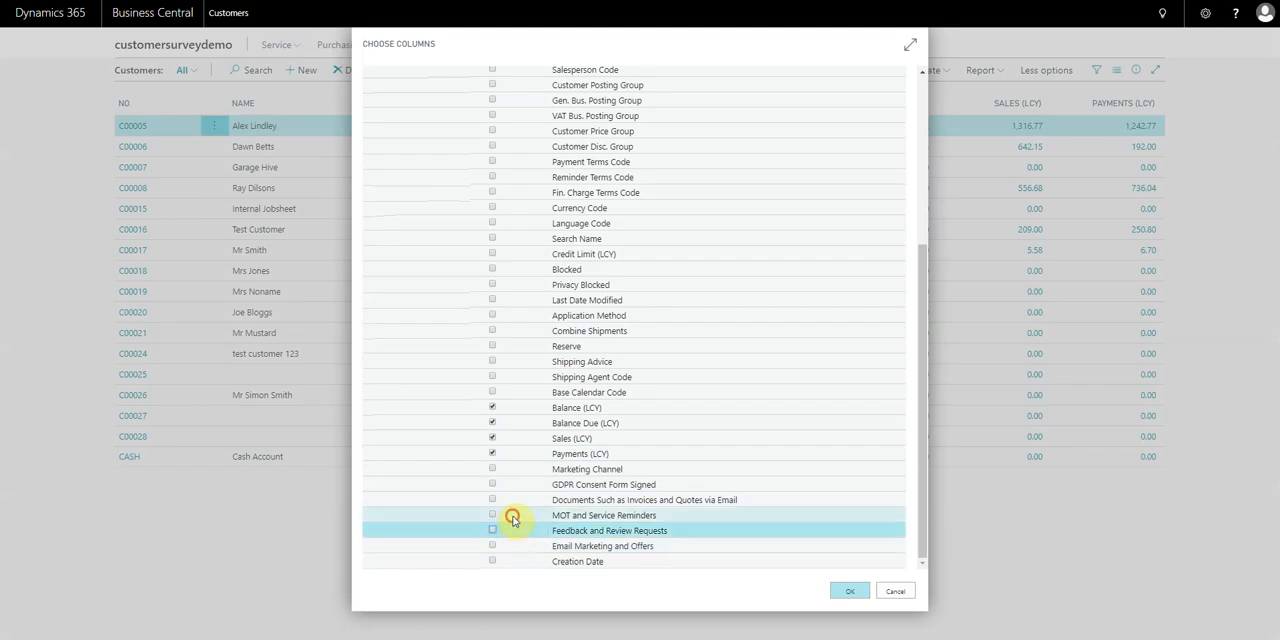
{"action": "left_click", "coordinate": [512, 515]}
{"action": "left_click", "coordinate": [493, 516]}
{"action": "left_click", "coordinate": [492, 531]}
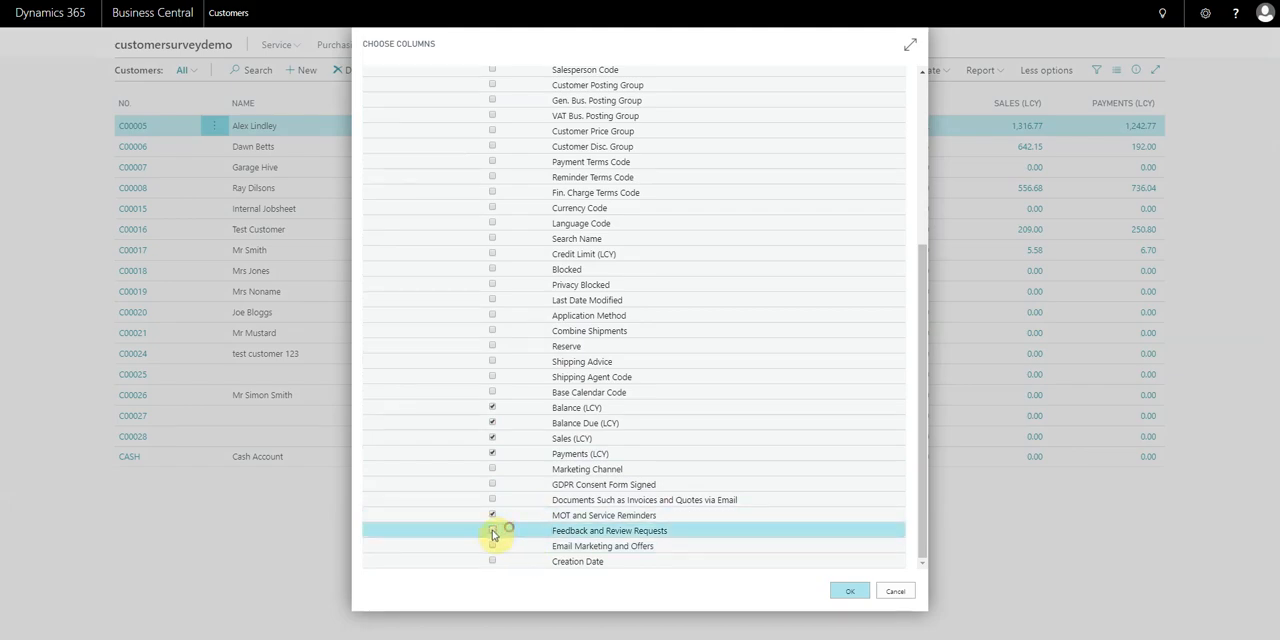
{"action": "left_click", "coordinate": [845, 590]}
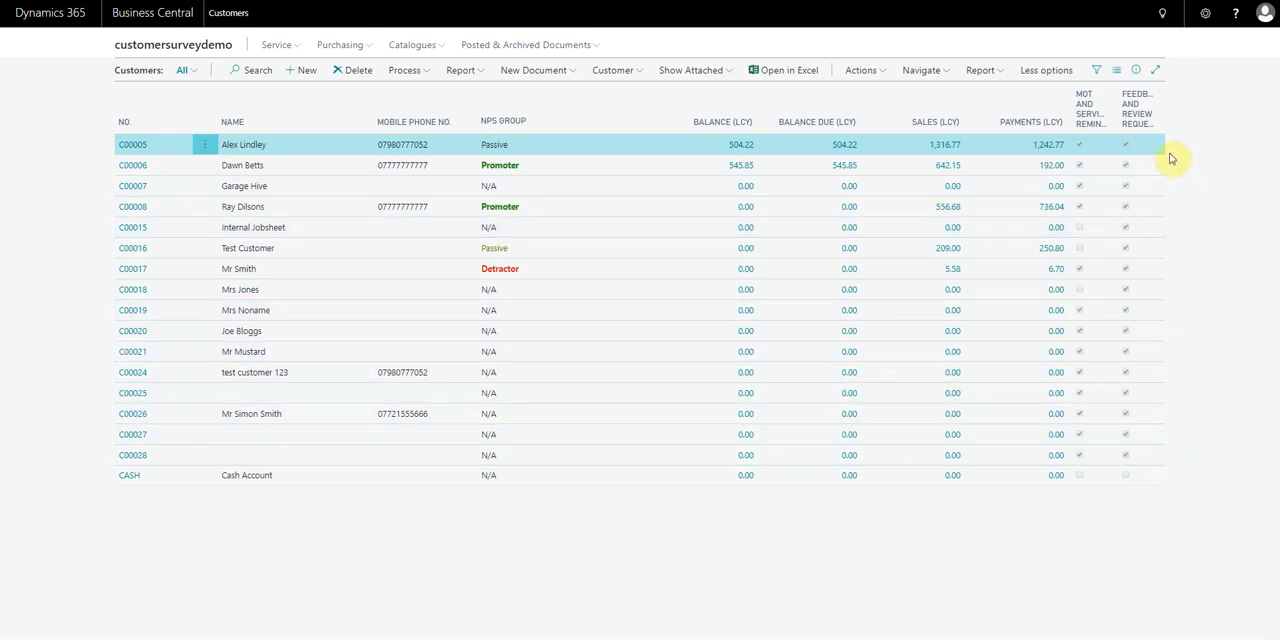
Filter the customer list to those with Feedback and Review Requests set to No, and clear the filter value
{"action": "left_click", "coordinate": [1138, 116]}
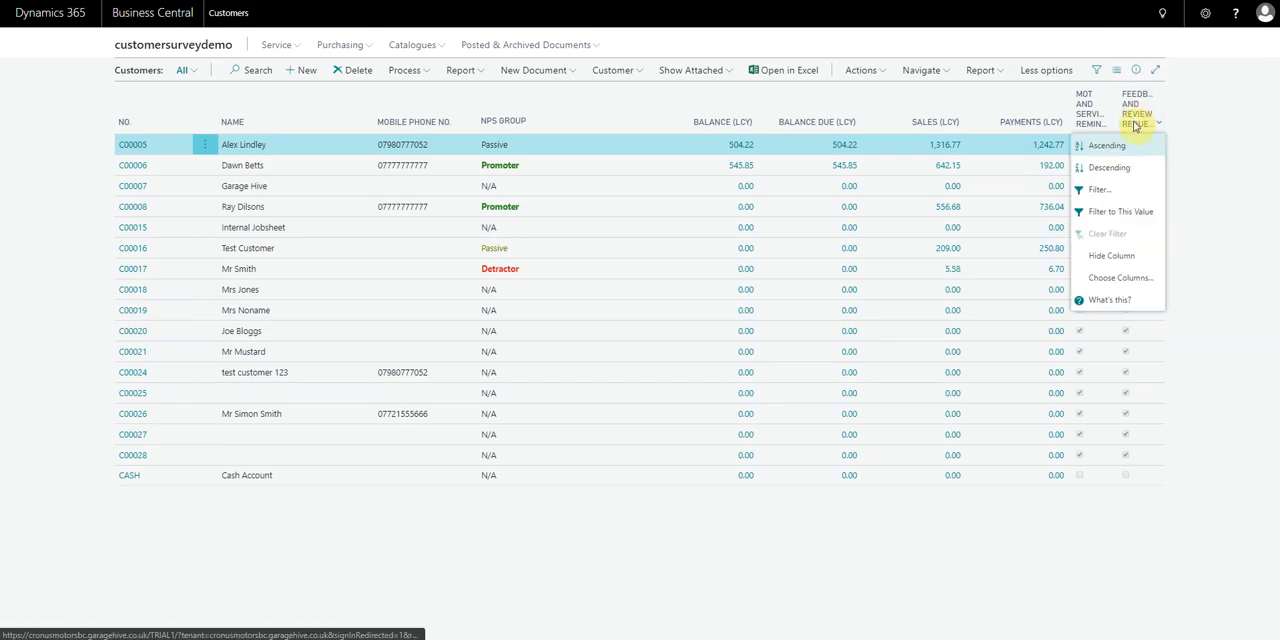
{"action": "left_click", "coordinate": [1115, 193]}
{"action": "left_click", "coordinate": [171, 194]}
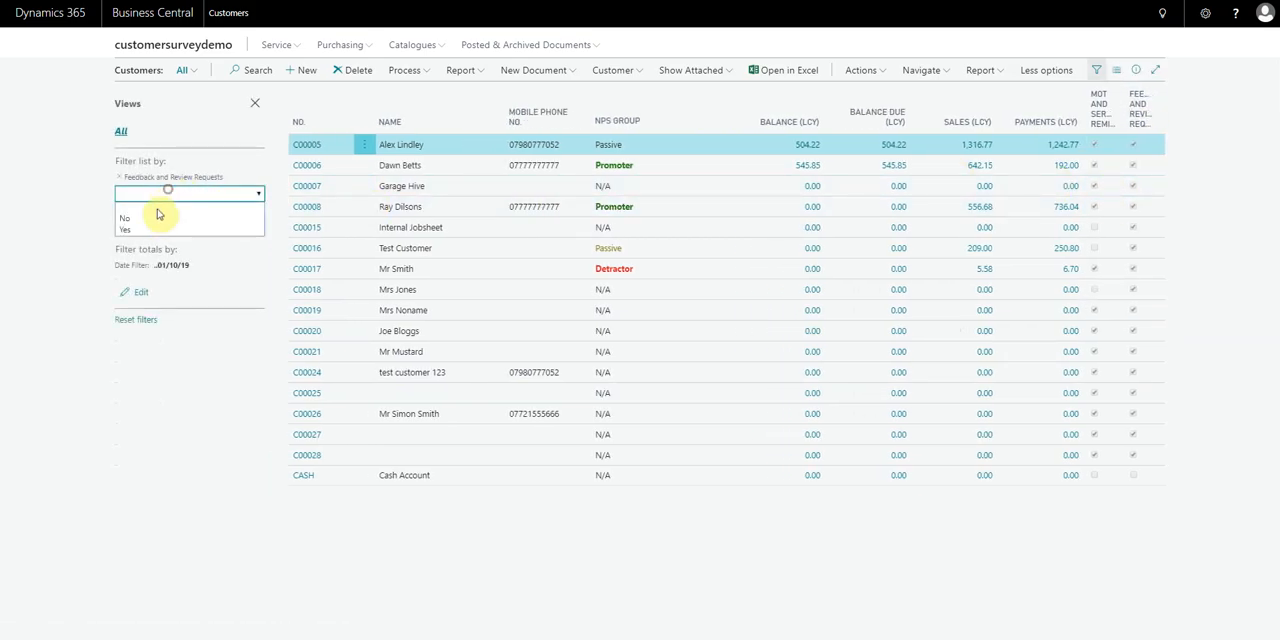
{"action": "left_click", "coordinate": [150, 219]}
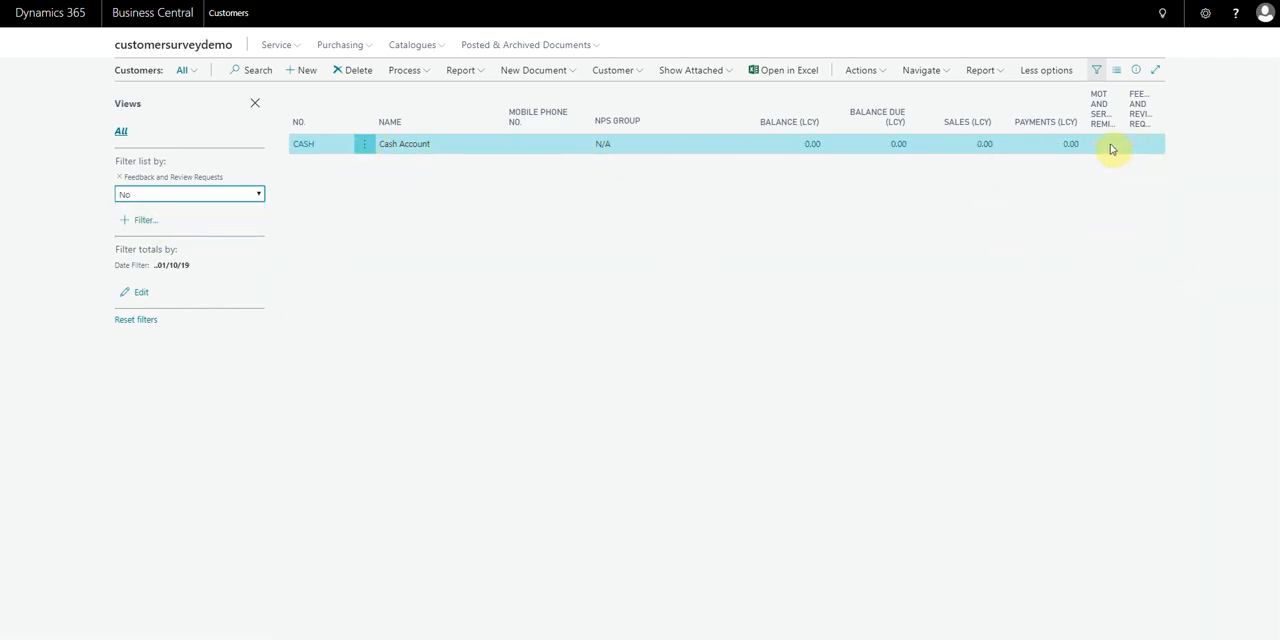
{"action": "left_click", "coordinate": [182, 197]}
{"action": "left_click", "coordinate": [160, 207]}
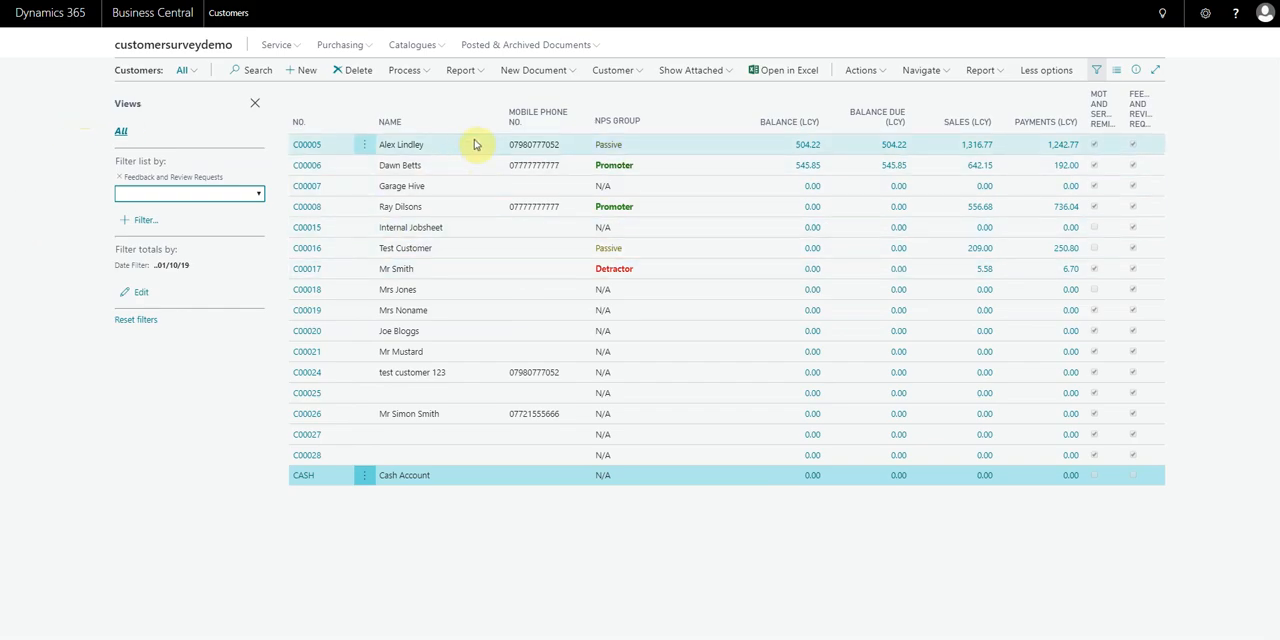
Create a blank customer card, review its GDPR and Communication Policy options, and close the card
{"action": "left_click", "coordinate": [308, 76]}
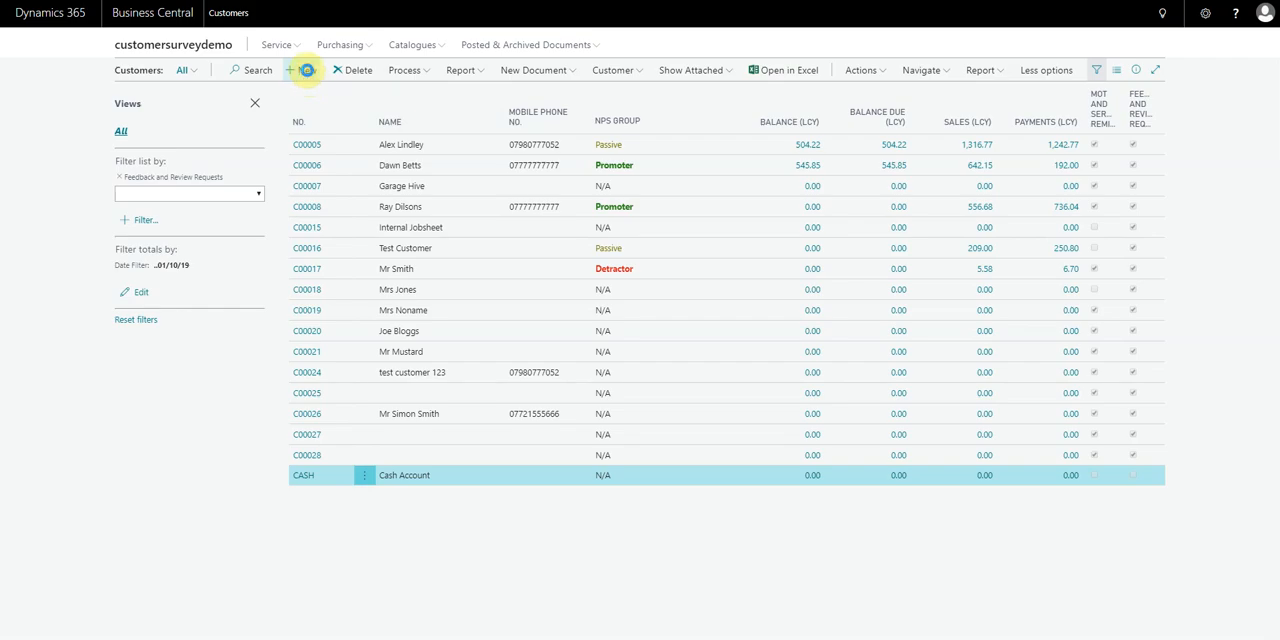
{"action": "scroll", "coordinate": [444, 407], "scroll_direction": "down", "scroll_amount": 2}
{"action": "scroll", "coordinate": [444, 407], "scroll_direction": "down", "scroll_amount": 1}
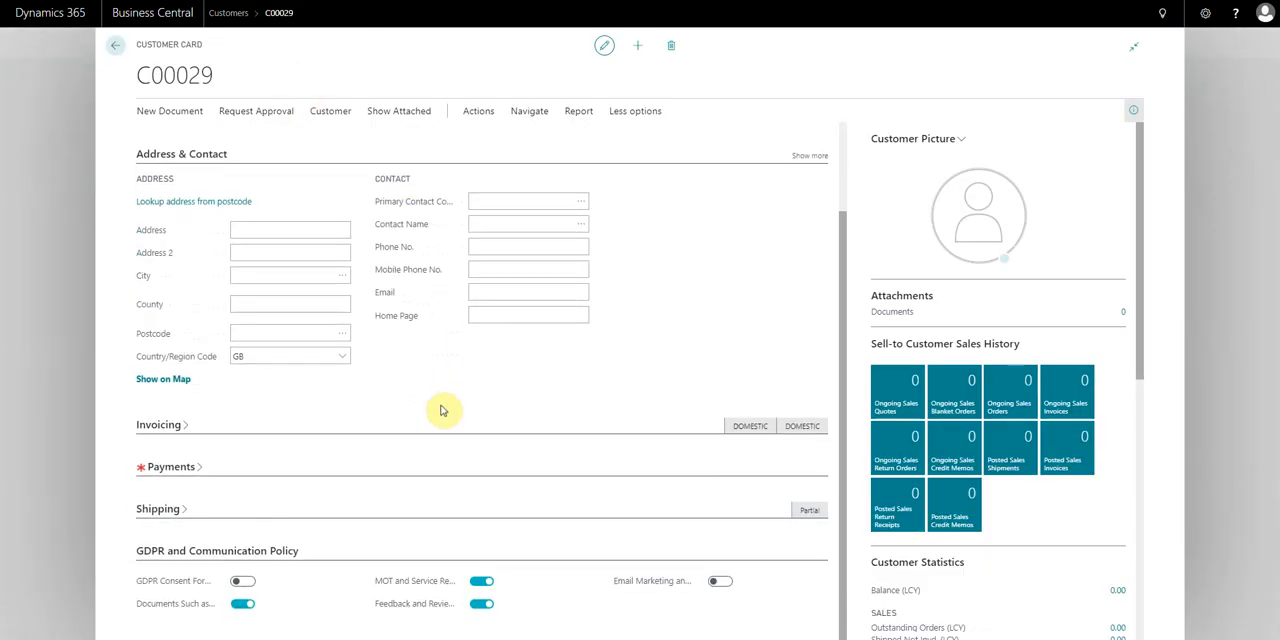
{"action": "scroll", "coordinate": [449, 403], "scroll_direction": "up", "scroll_amount": 3}
{"action": "scroll", "coordinate": [232, 459], "scroll_direction": "down", "scroll_amount": 3}
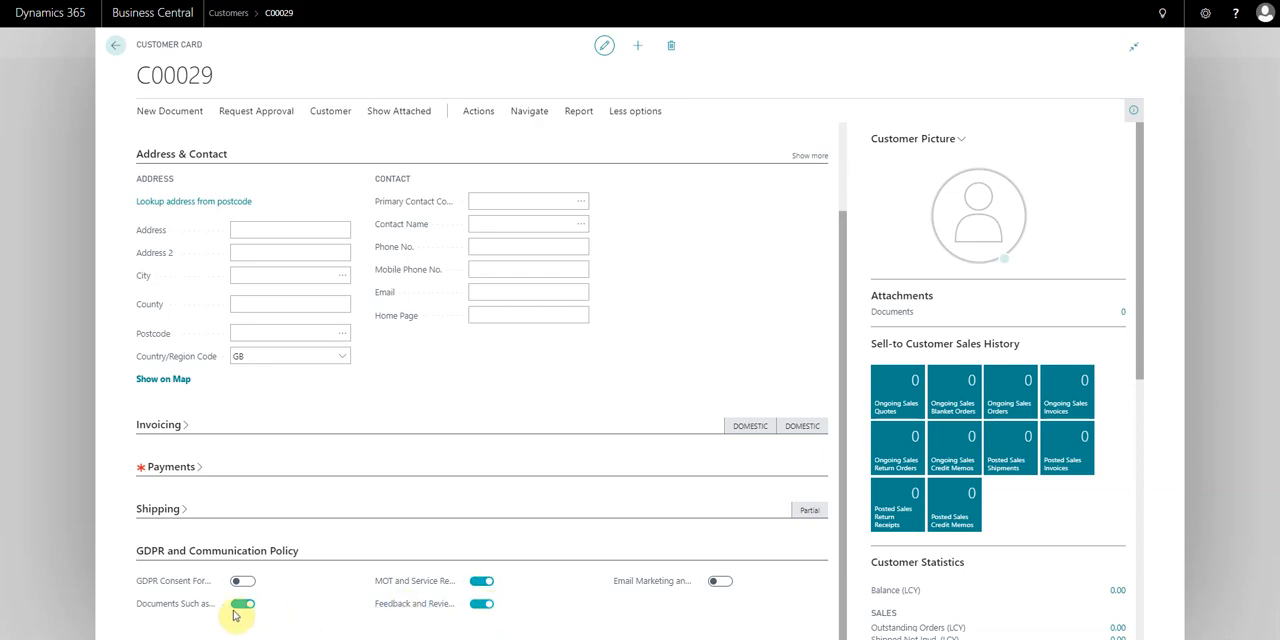
{"action": "key", "text": "Escape"}
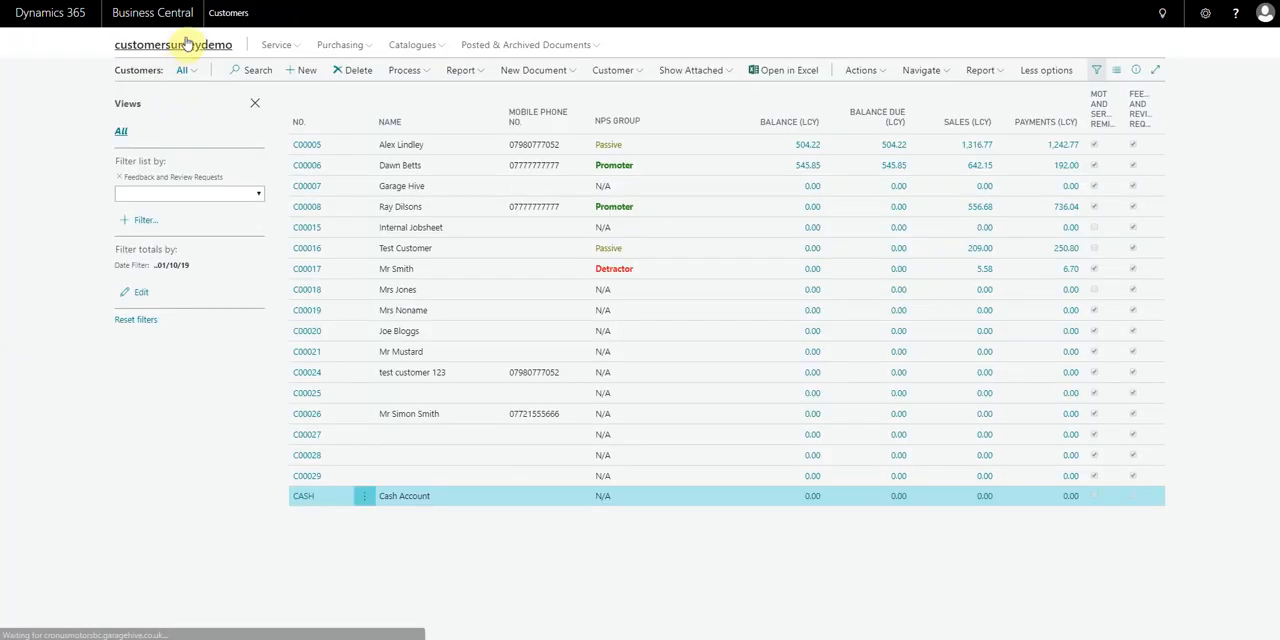
Return to the home page and open Customer Notification Setup by searching for "cust noti"
{"action": "left_click", "coordinate": [189, 46]}
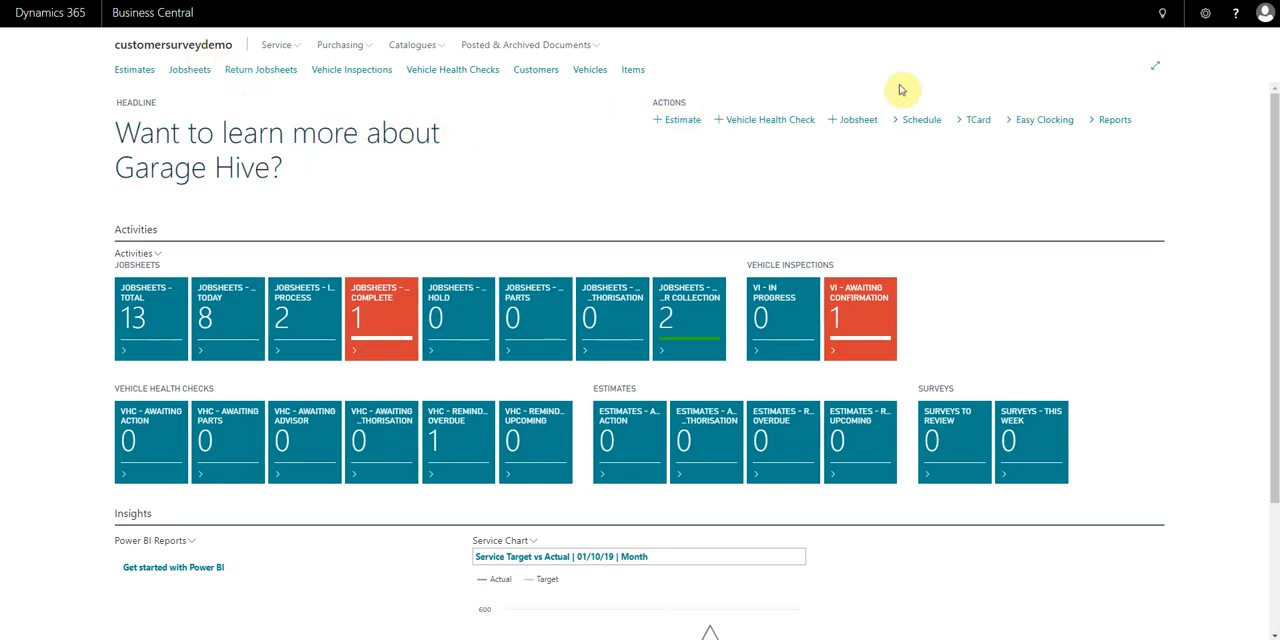
{"action": "left_click", "coordinate": [1165, 14]}
{"action": "type", "text": "cust noti"}
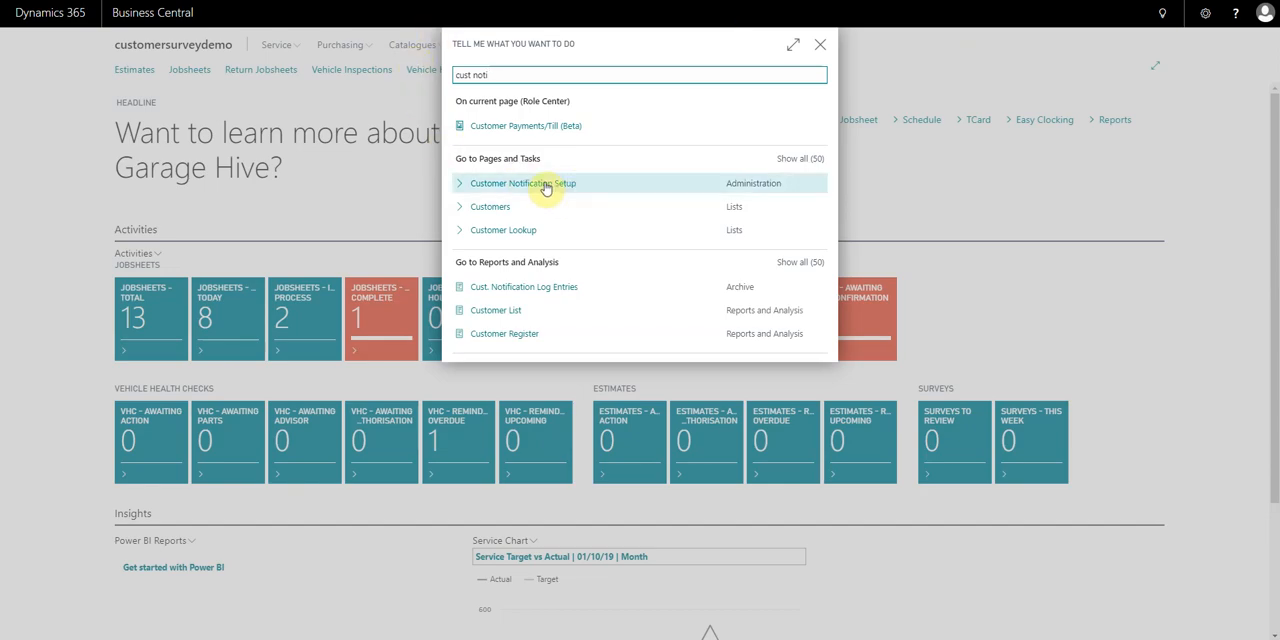
{"action": "left_click", "coordinate": [535, 190]}
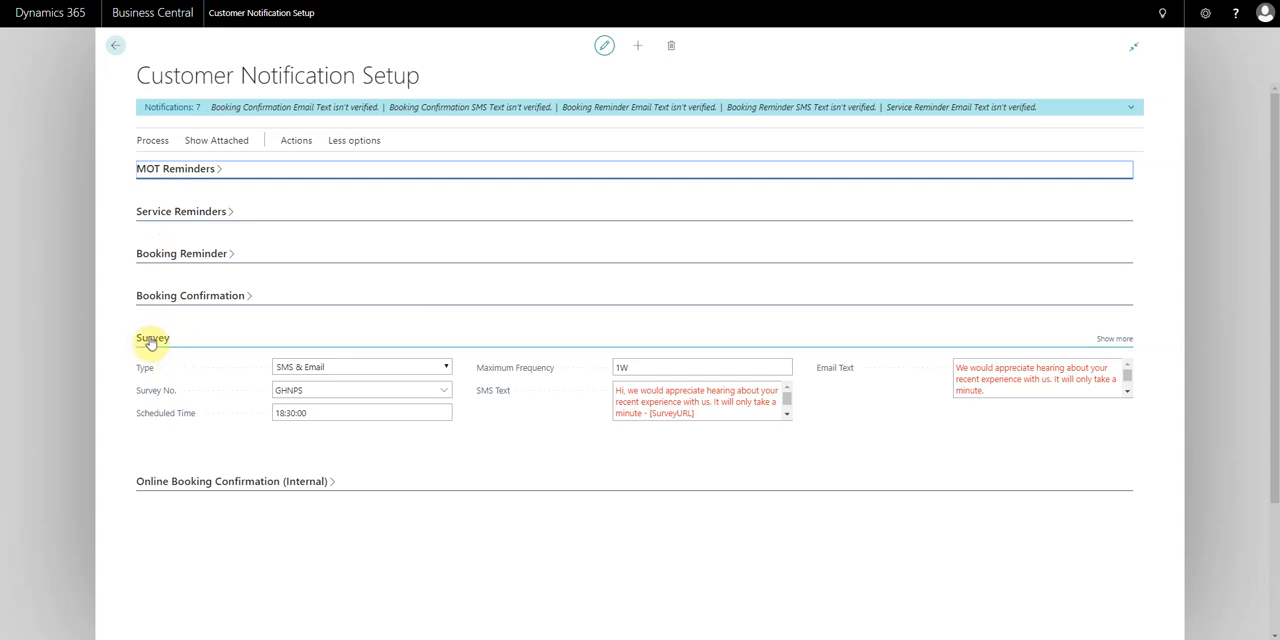
Switch the Survey notification type to Disabled and back to SMS & Email
{"action": "left_click", "coordinate": [337, 367]}
{"action": "left_click", "coordinate": [323, 378]}
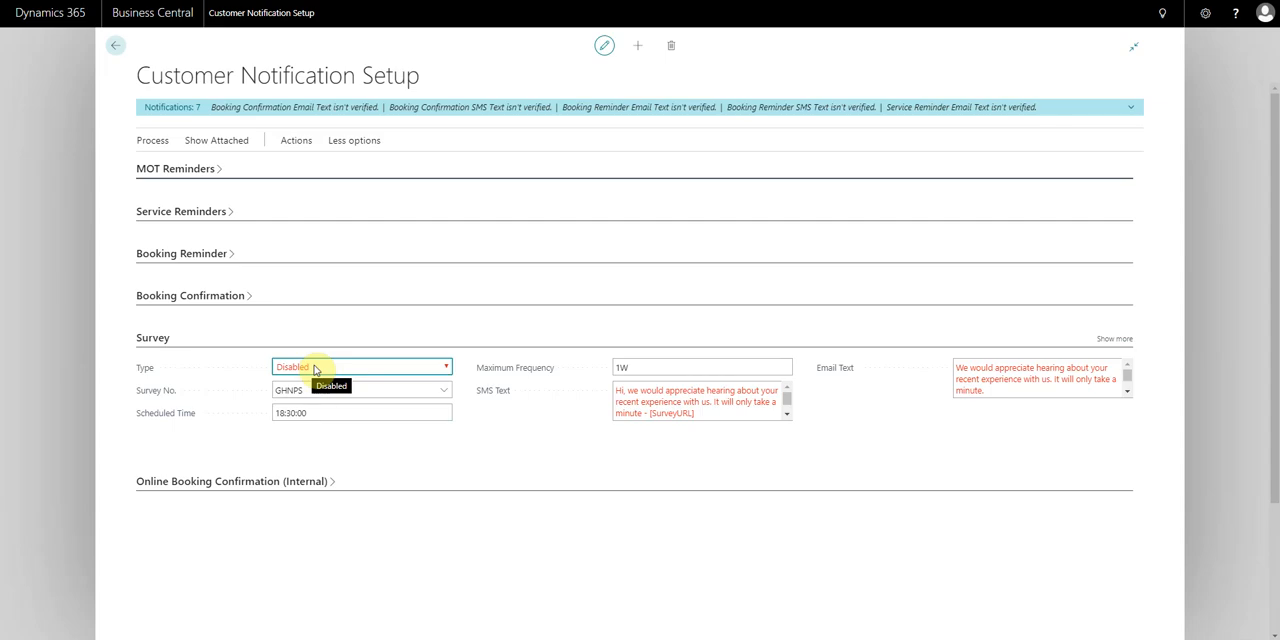
{"action": "left_click", "coordinate": [314, 369]}
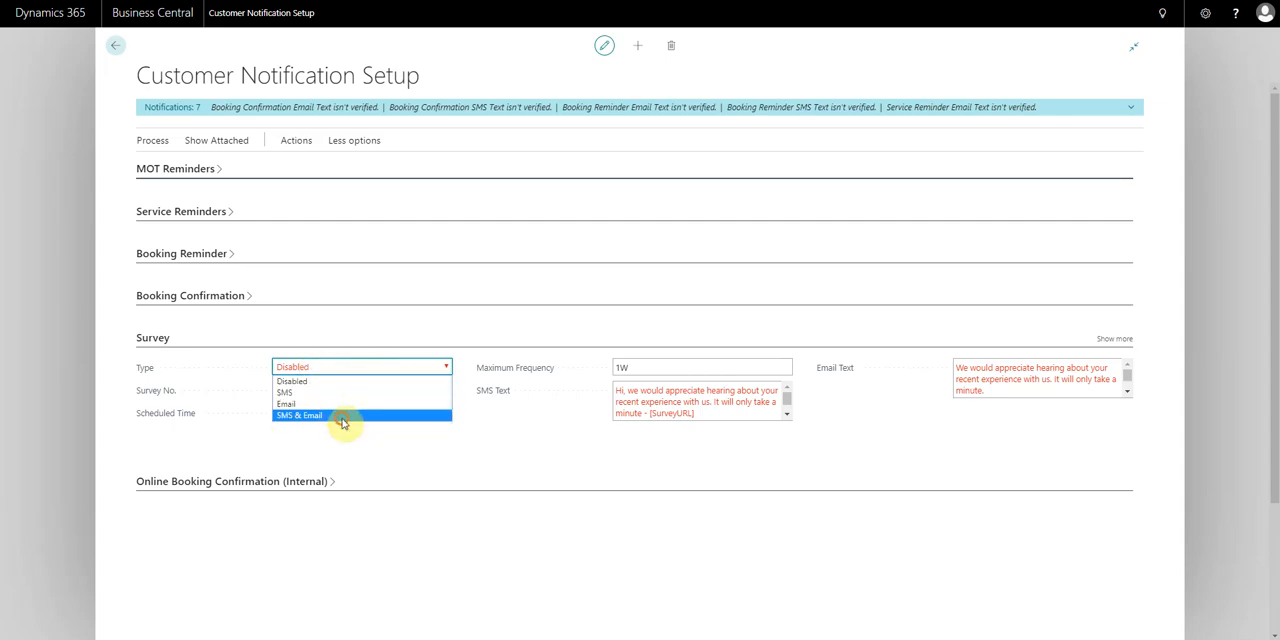
{"action": "left_click", "coordinate": [342, 417]}
Examine the Survey section's survey number, scheduled time and maximum frequency
{"action": "left_click", "coordinate": [381, 392]}
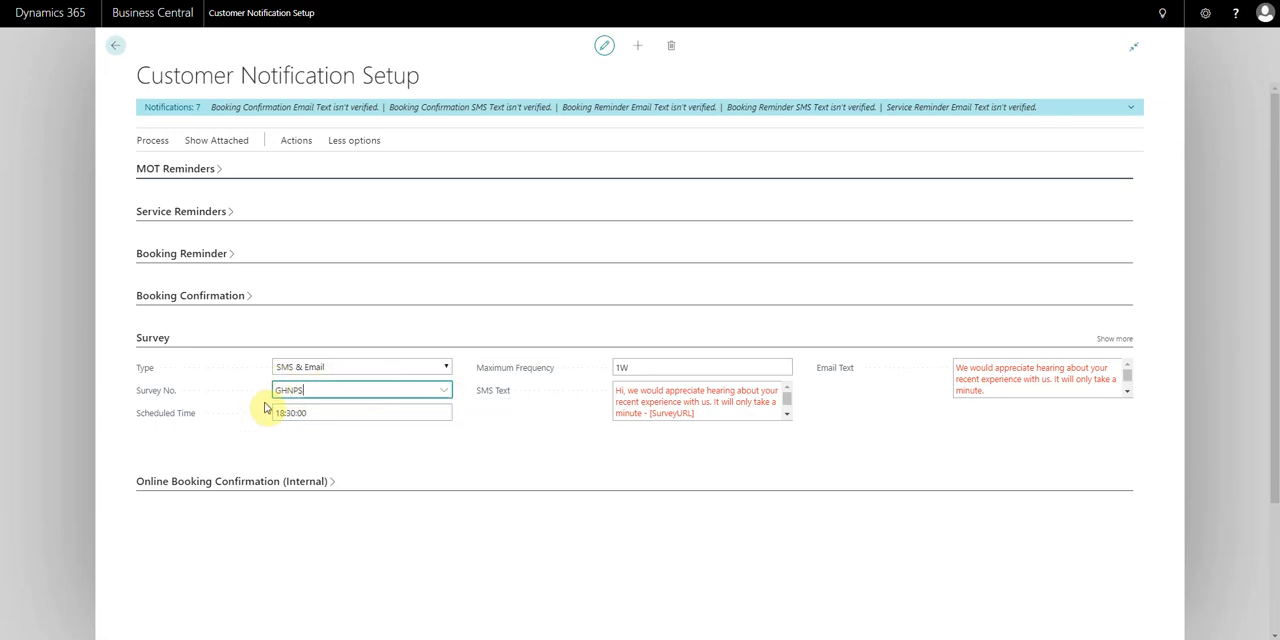
{"action": "left_click", "coordinate": [329, 418]}
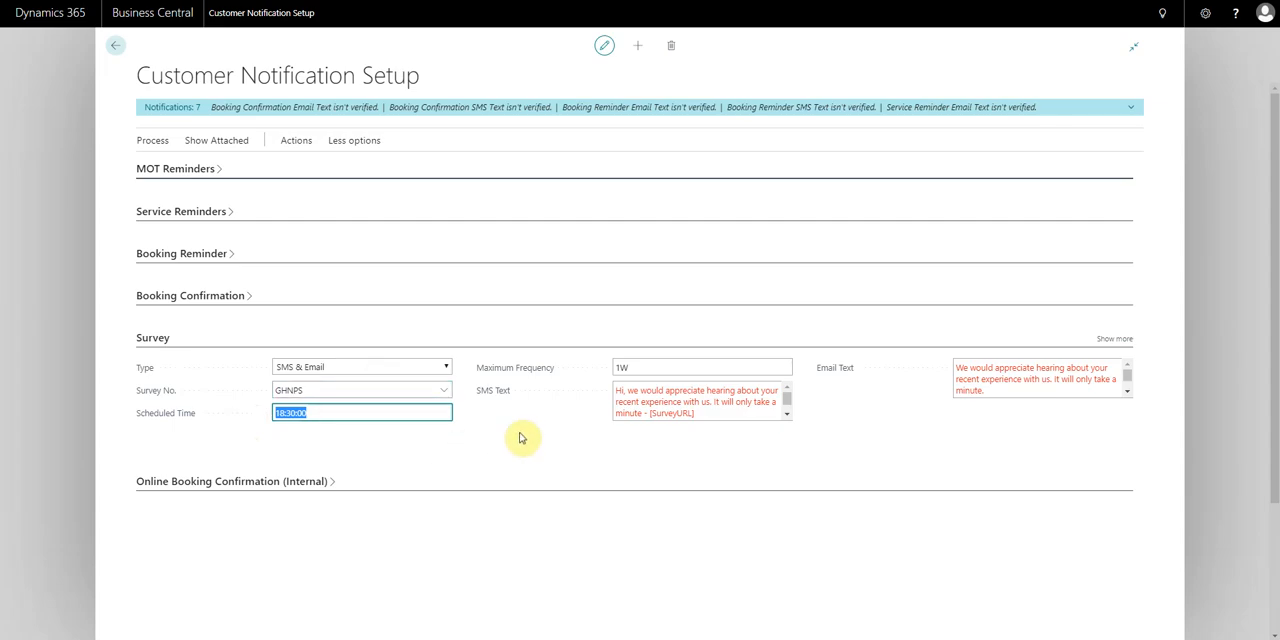
{"action": "left_click", "coordinate": [663, 367]}
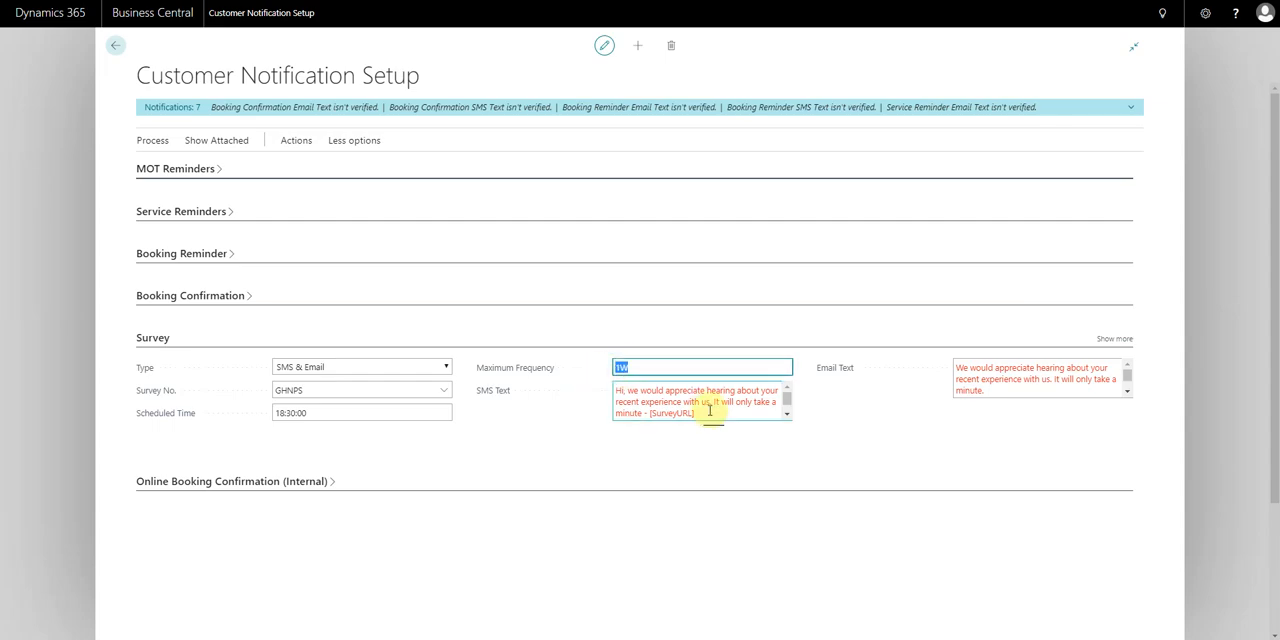
Read through the full SMS text and email text of the survey notification
{"action": "left_click", "coordinate": [787, 415]}
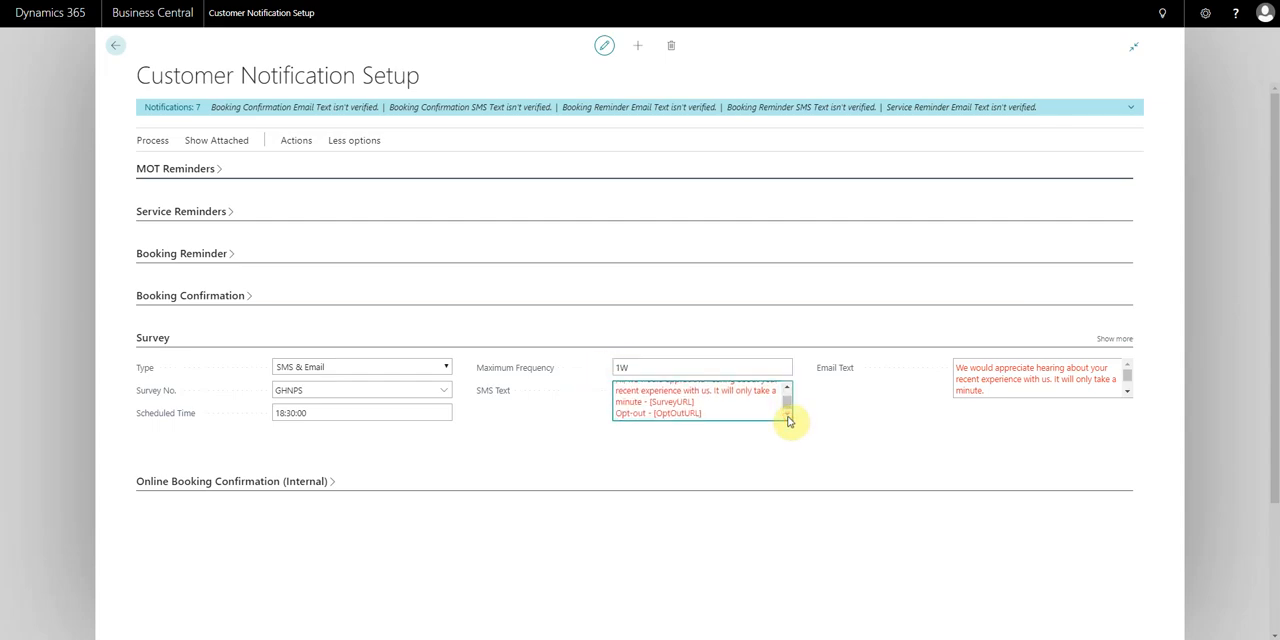
{"action": "left_click", "coordinate": [787, 387]}
{"action": "left_click", "coordinate": [1127, 392]}
{"action": "left_click", "coordinate": [1127, 393]}
{"action": "left_click", "coordinate": [1127, 393]}
{"action": "left_click", "coordinate": [788, 390]}
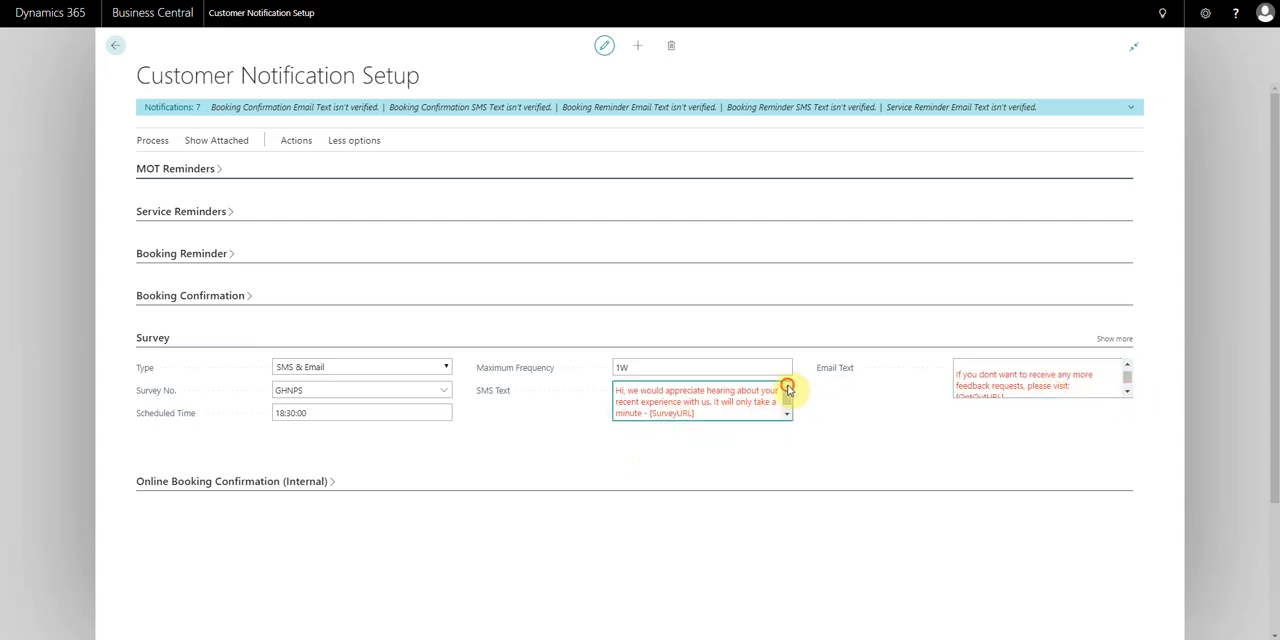
{"action": "triple_click", "coordinate": [744, 416]}
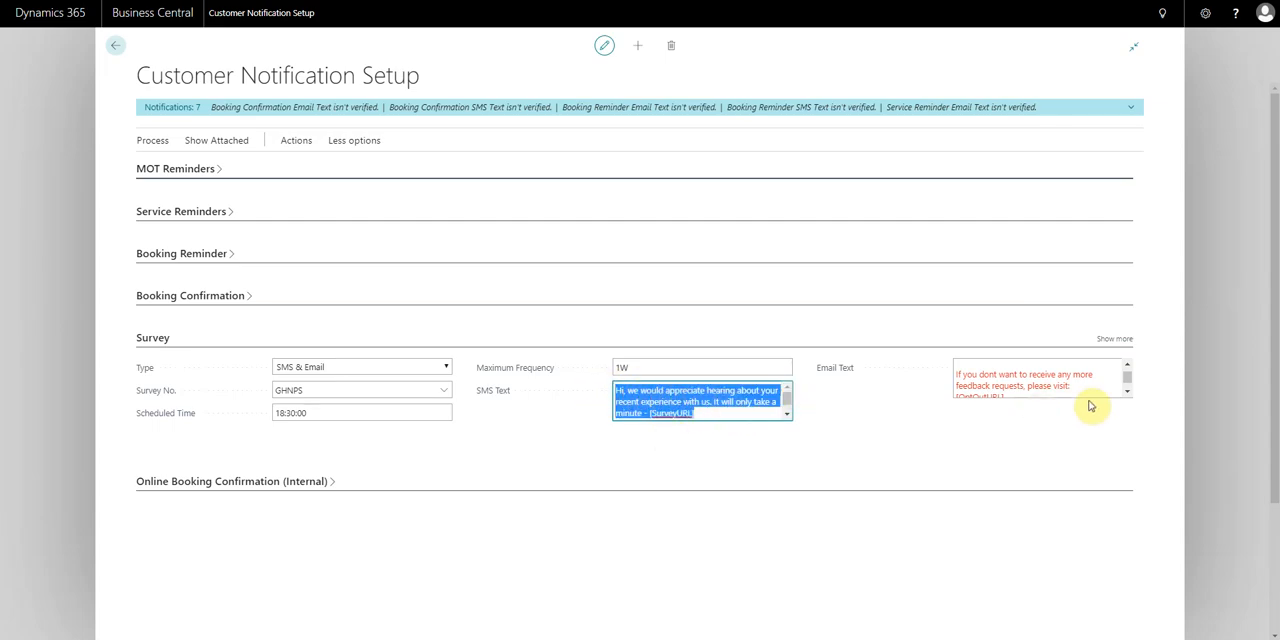
{"action": "left_click", "coordinate": [697, 418]}
Display the field tags available for notification texts, close the list, and review the survey's SMS text again
{"action": "left_click", "coordinate": [152, 140]}
{"action": "left_click", "coordinate": [1134, 165]}
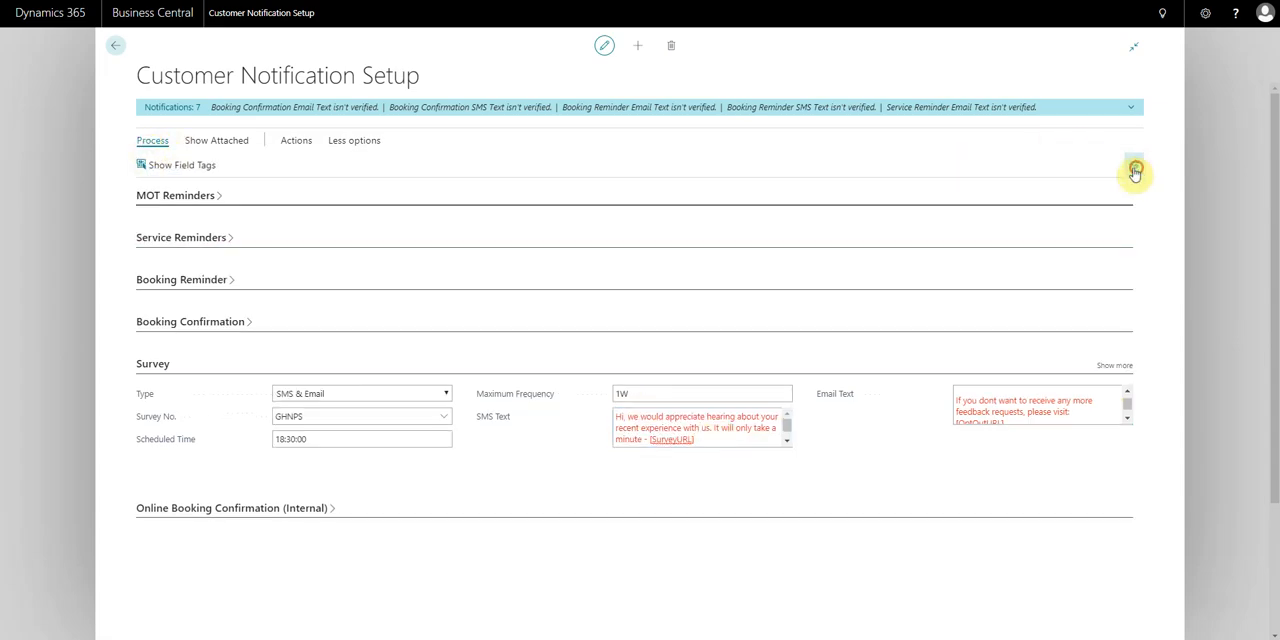
{"action": "left_click", "coordinate": [170, 169]}
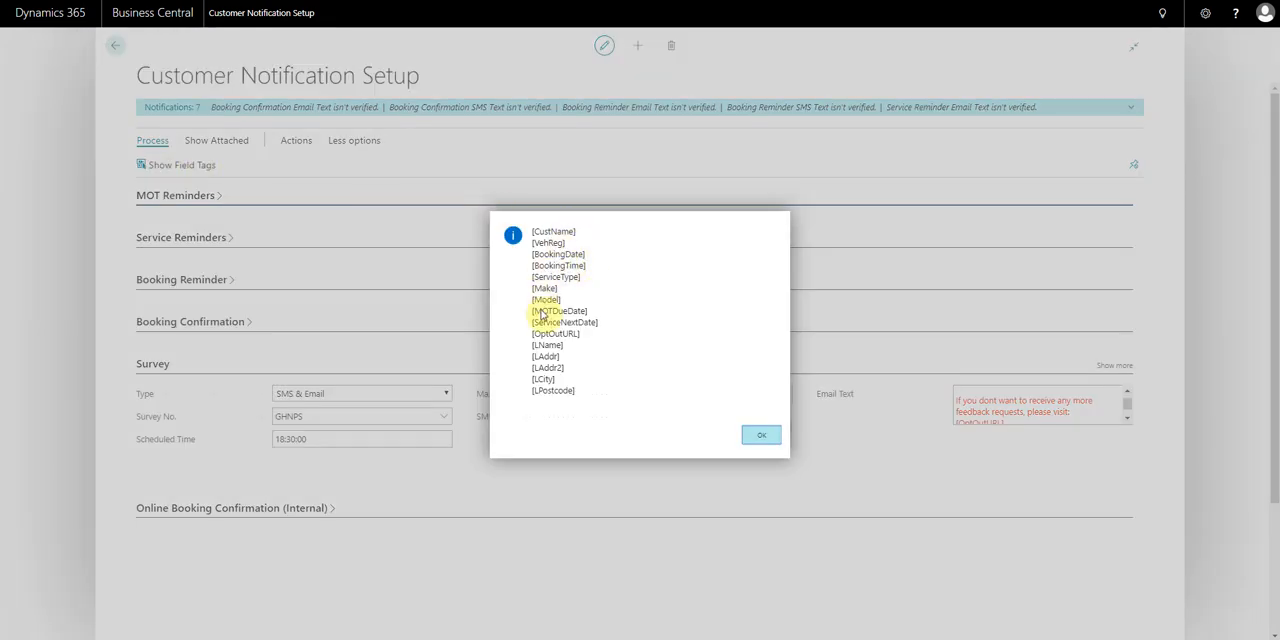
{"action": "left_click", "coordinate": [761, 435]}
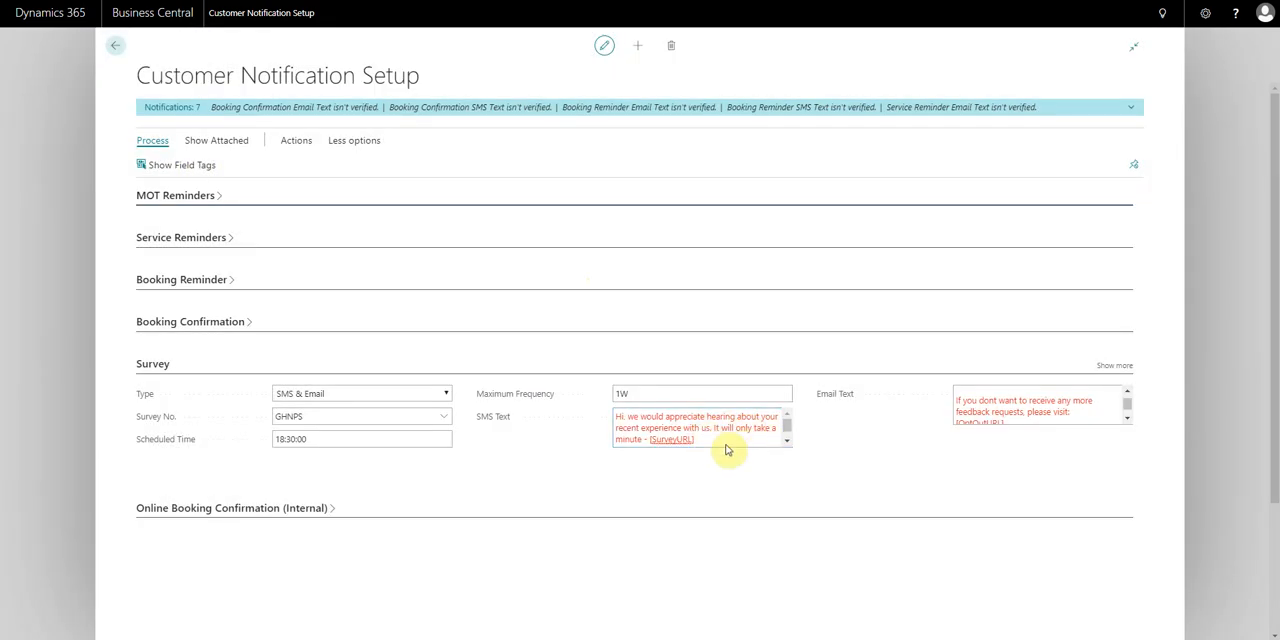
{"action": "left_click", "coordinate": [787, 439]}
{"action": "scroll", "coordinate": [784, 435], "scroll_direction": "up", "scroll_amount": 1}
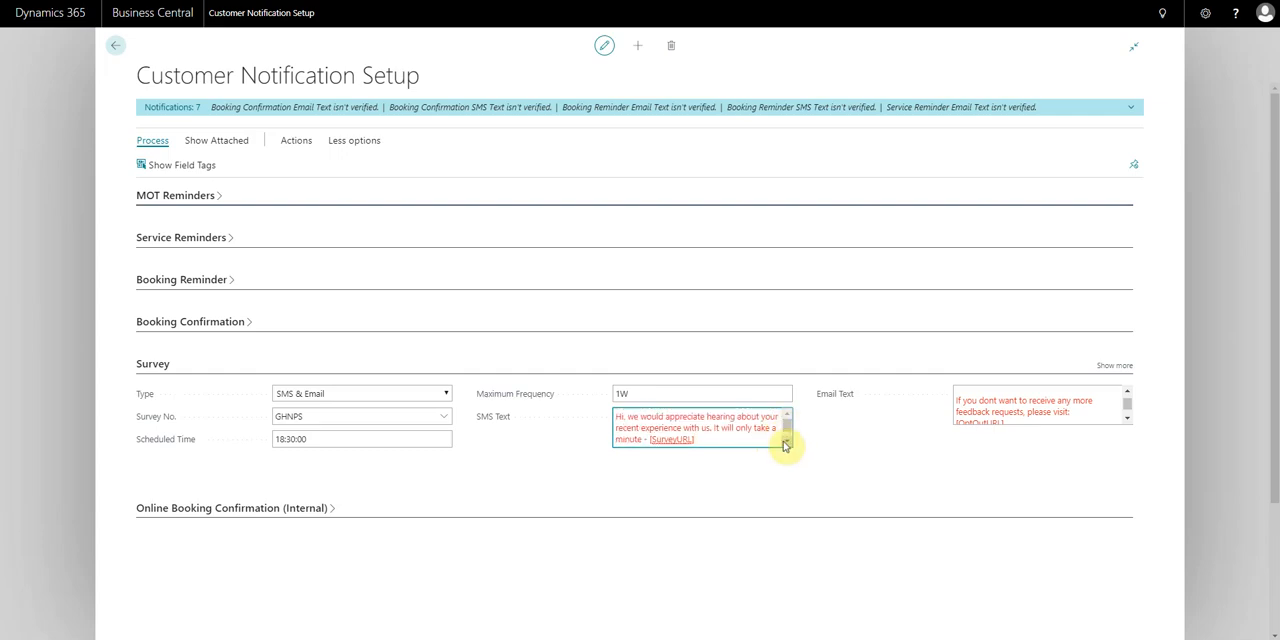
{"action": "left_click_drag", "start_coordinate": [751, 437], "coordinate": [615, 415]}
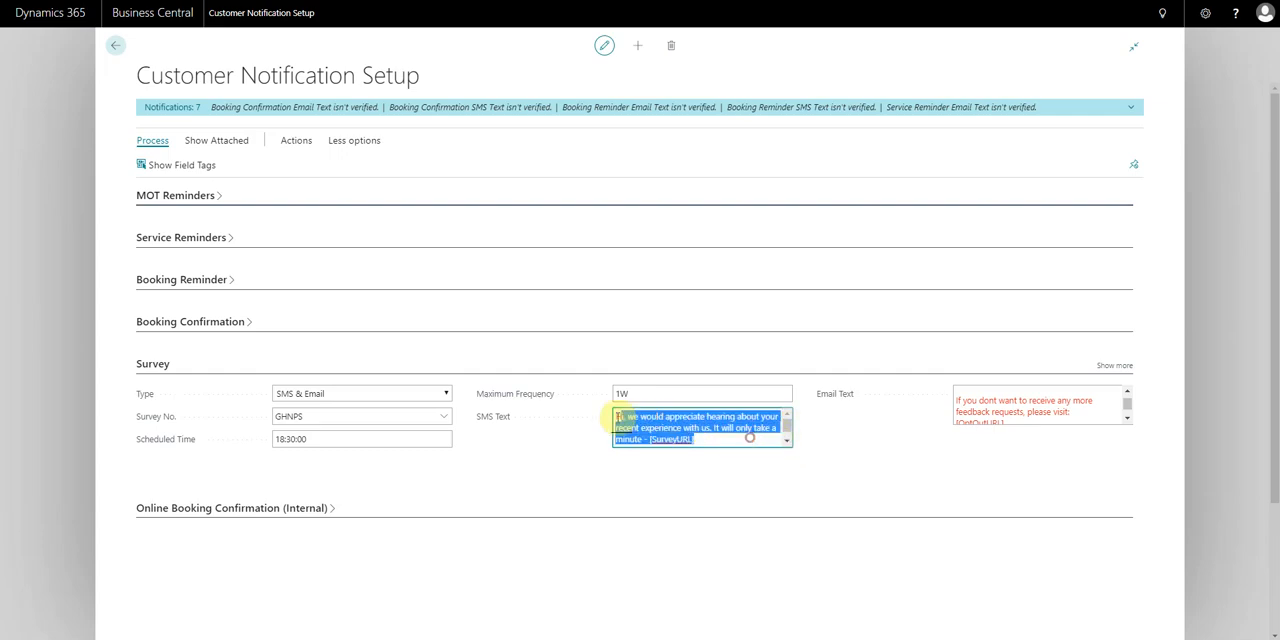
{"action": "left_click", "coordinate": [738, 438]}
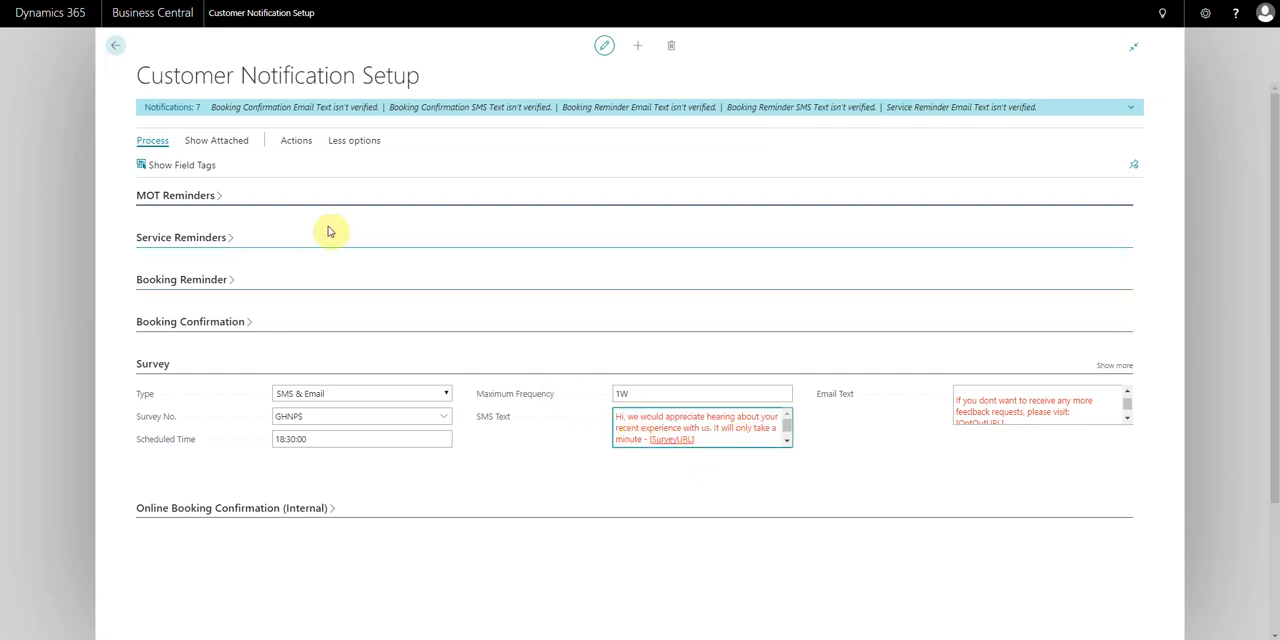
Verify the survey SMS text with the preset vehicle and customer, check the example's opt-out link, and approve it for sending
{"action": "left_click", "coordinate": [293, 142]}
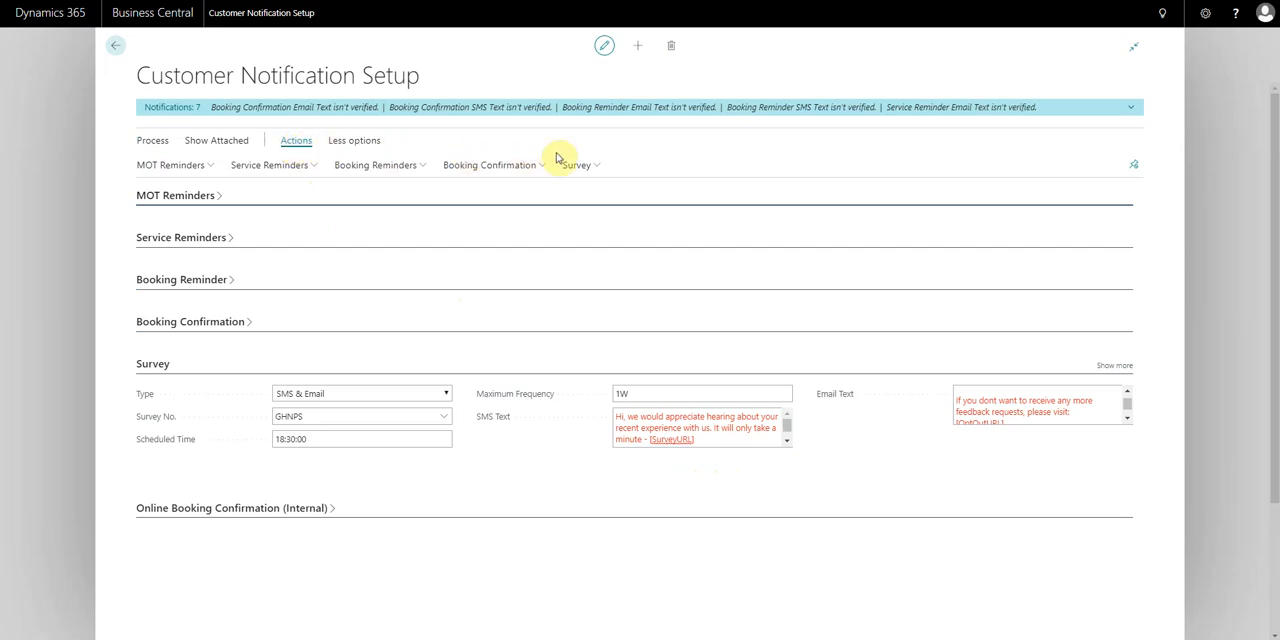
{"action": "left_click", "coordinate": [583, 166]}
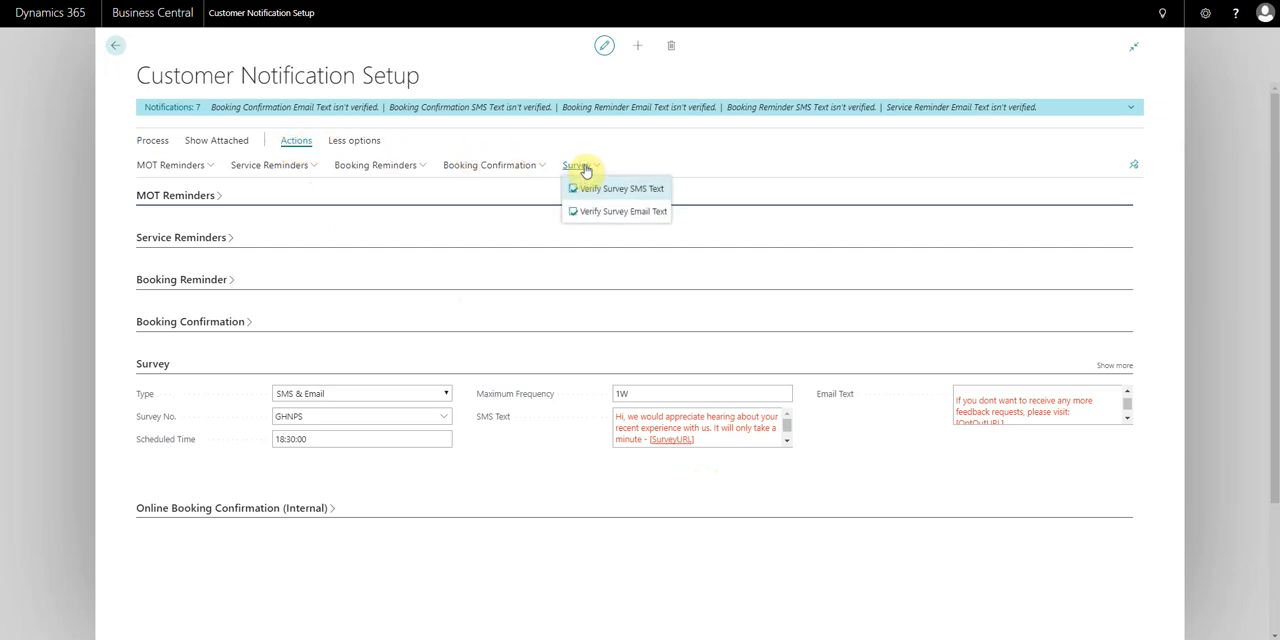
{"action": "left_click", "coordinate": [639, 190]}
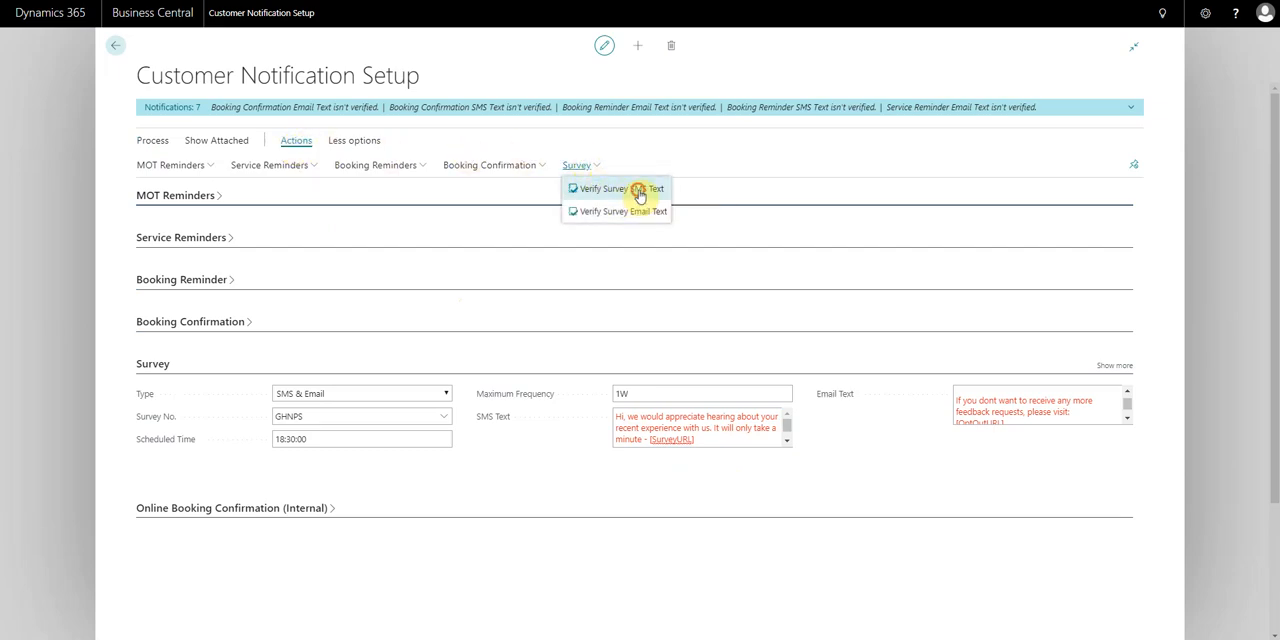
{"action": "left_click", "coordinate": [690, 200]}
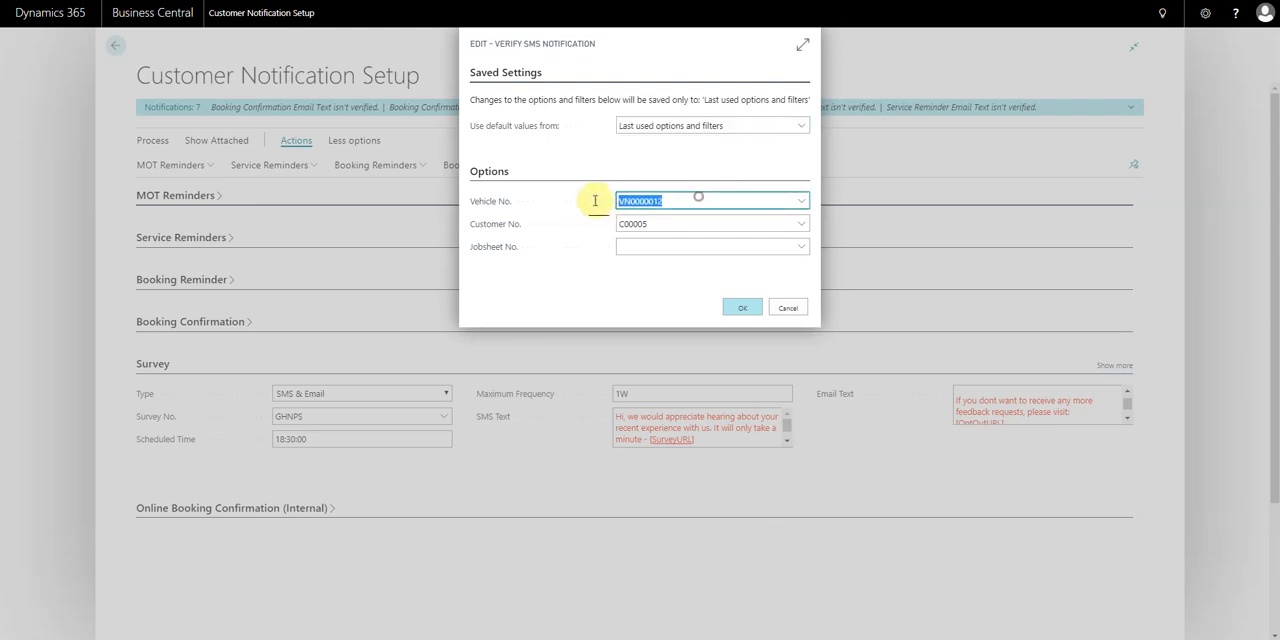
{"action": "left_click", "coordinate": [652, 224]}
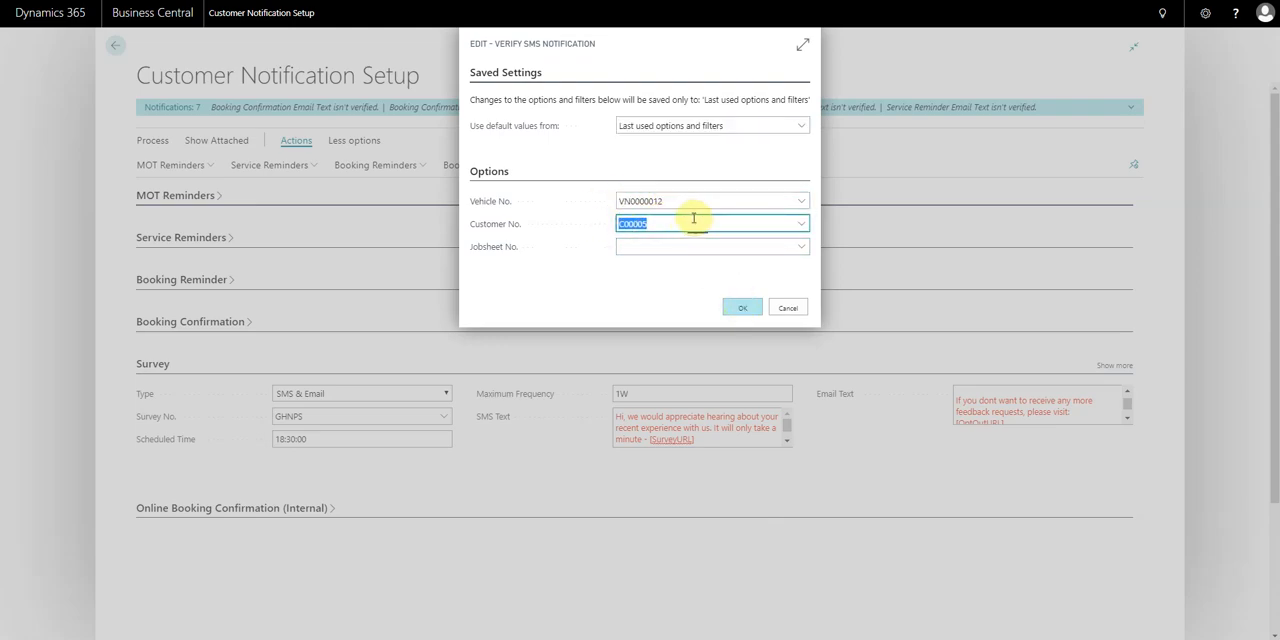
{"action": "left_click", "coordinate": [742, 307]}
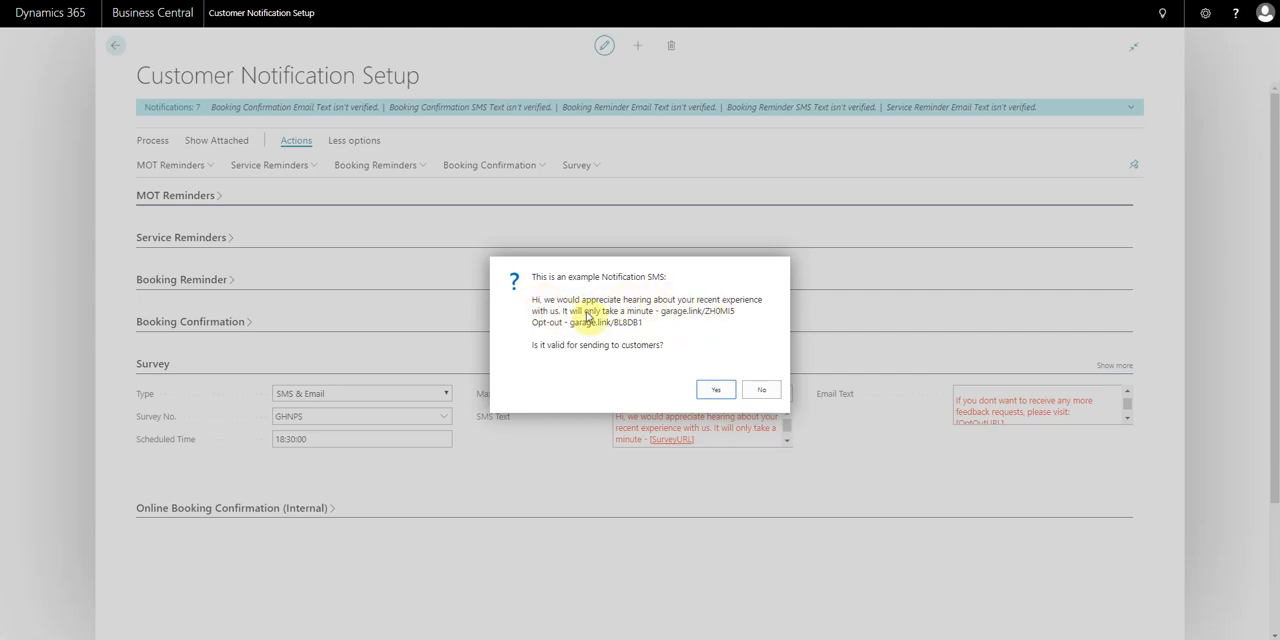
{"action": "mouse_move", "coordinate": [666, 312]}
{"action": "left_mouse_down"}
{"action": "mouse_move", "coordinate": [741, 319]}
{"action": "mouse_move", "coordinate": [519, 331]}
{"action": "mouse_move", "coordinate": [537, 343]}
{"action": "left_mouse_up"}
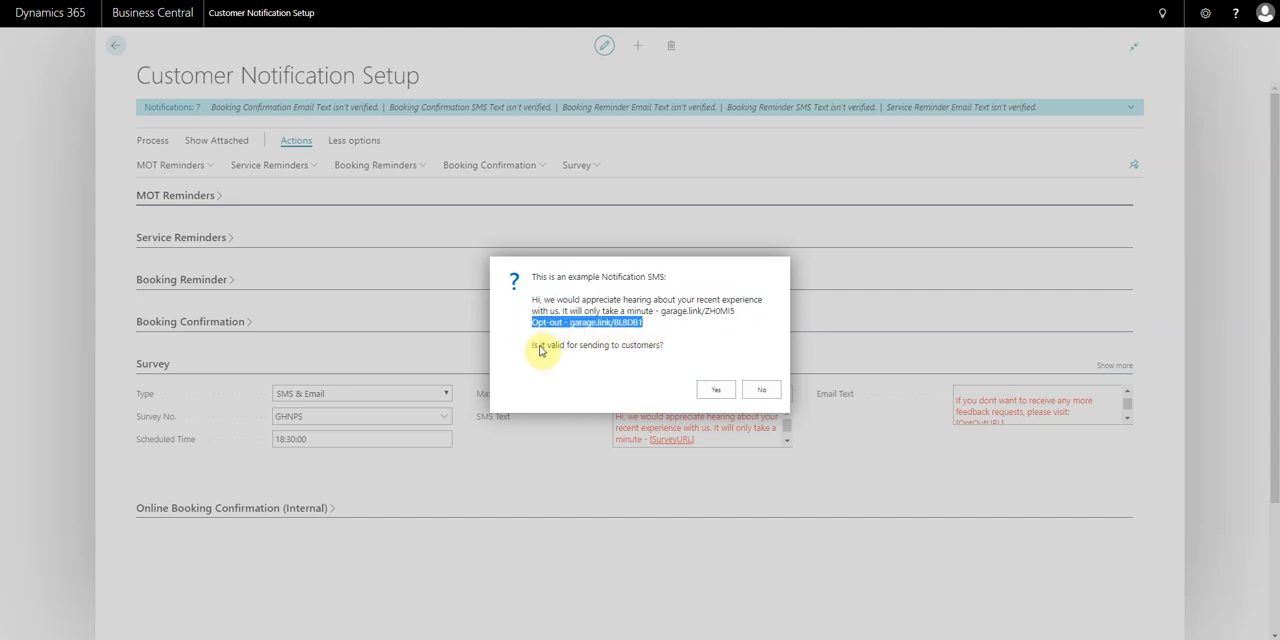
{"action": "left_click", "coordinate": [717, 391]}
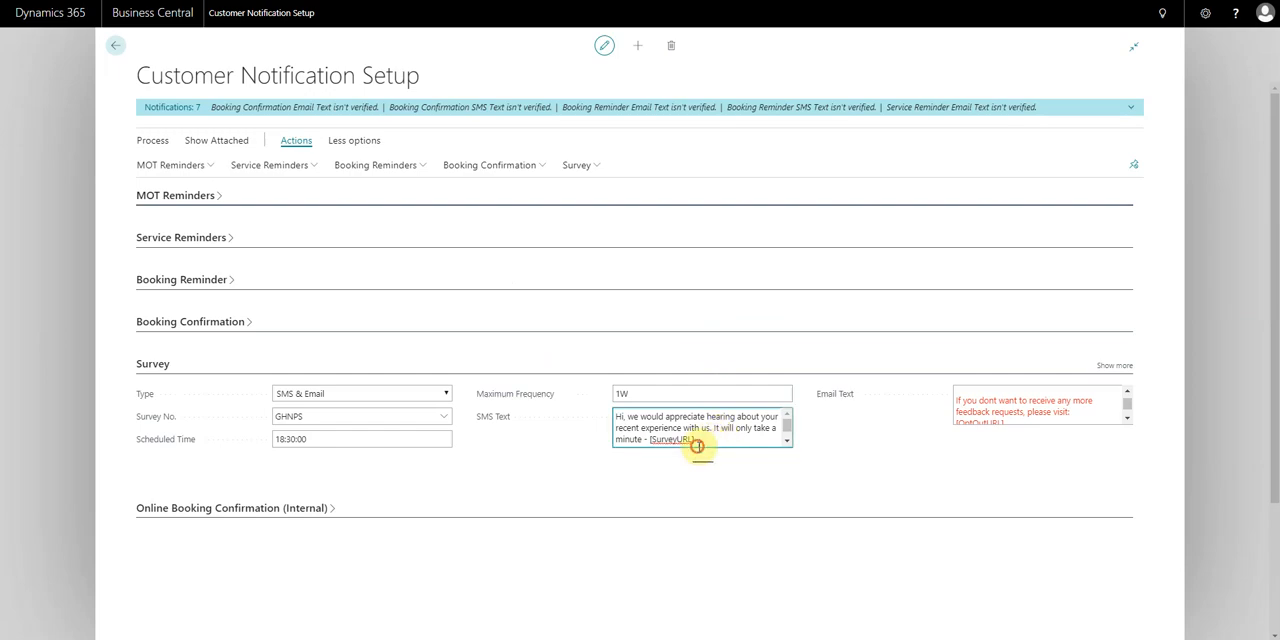
Review the survey's verified SMS text and read through its email text
{"action": "left_click_drag", "start_coordinate": [697, 443], "coordinate": [537, 414]}
{"action": "left_click_drag", "start_coordinate": [1073, 412], "coordinate": [957, 388]}
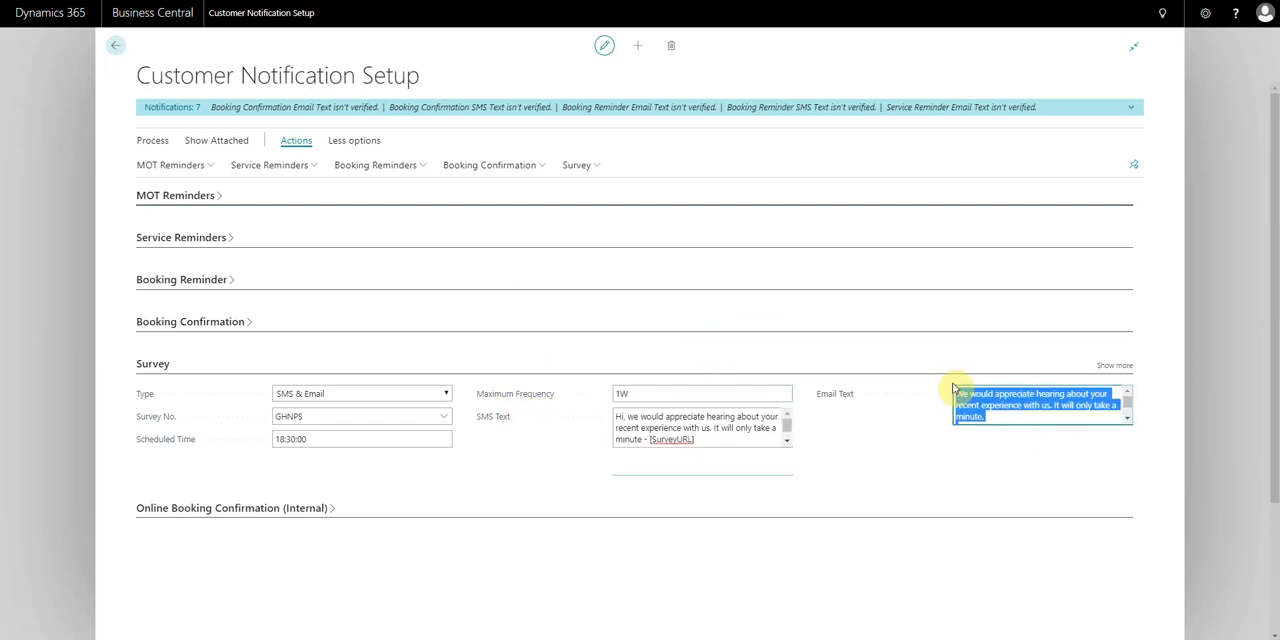
{"action": "left_click", "coordinate": [990, 407]}
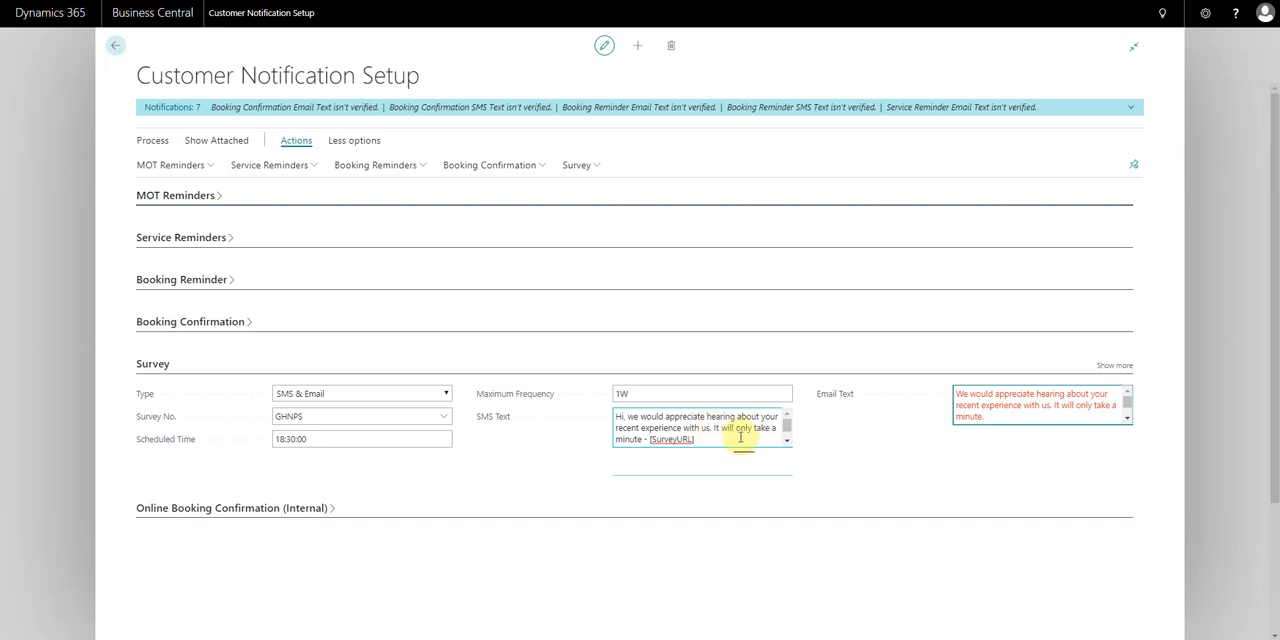
{"action": "scroll", "coordinate": [1128, 420], "scroll_direction": "down", "scroll_amount": 2}
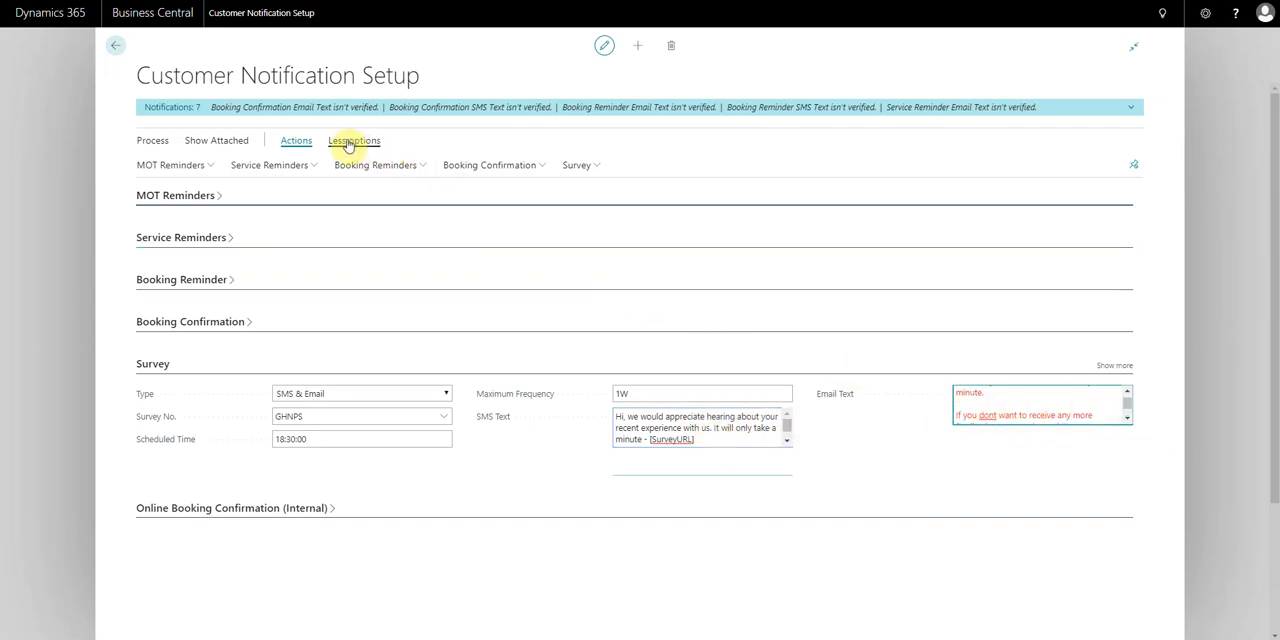
Start verifying the survey email text and preview it for the first customer in the list
{"action": "left_click", "coordinate": [580, 166]}
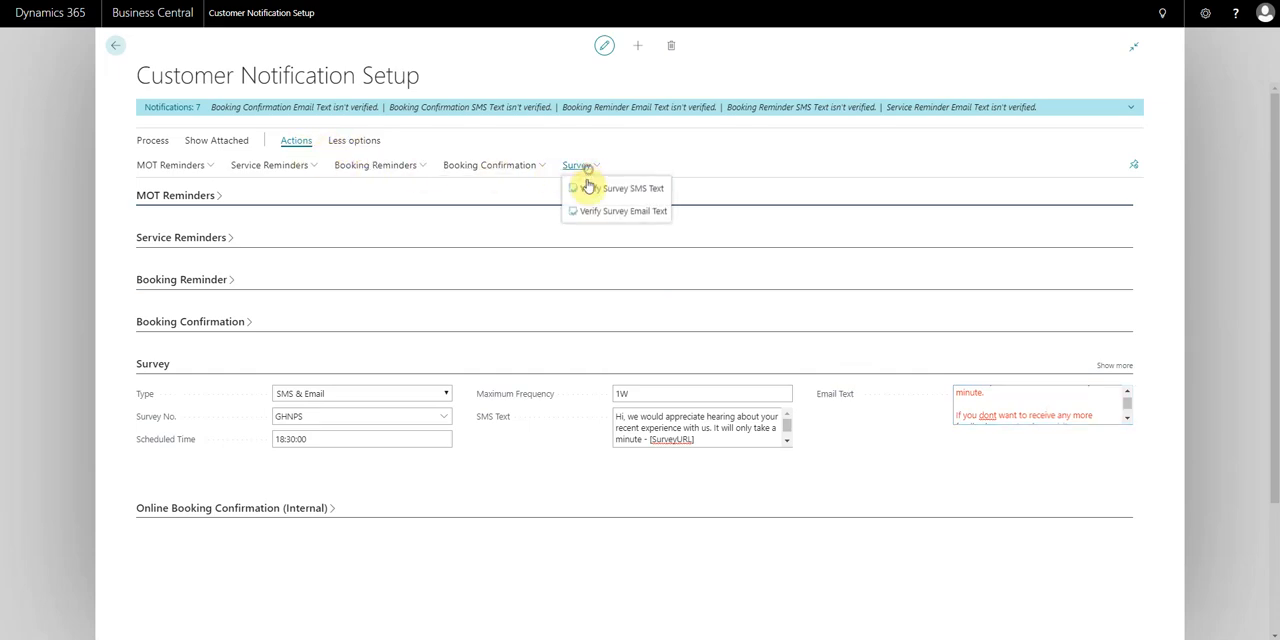
{"action": "left_click", "coordinate": [632, 213]}
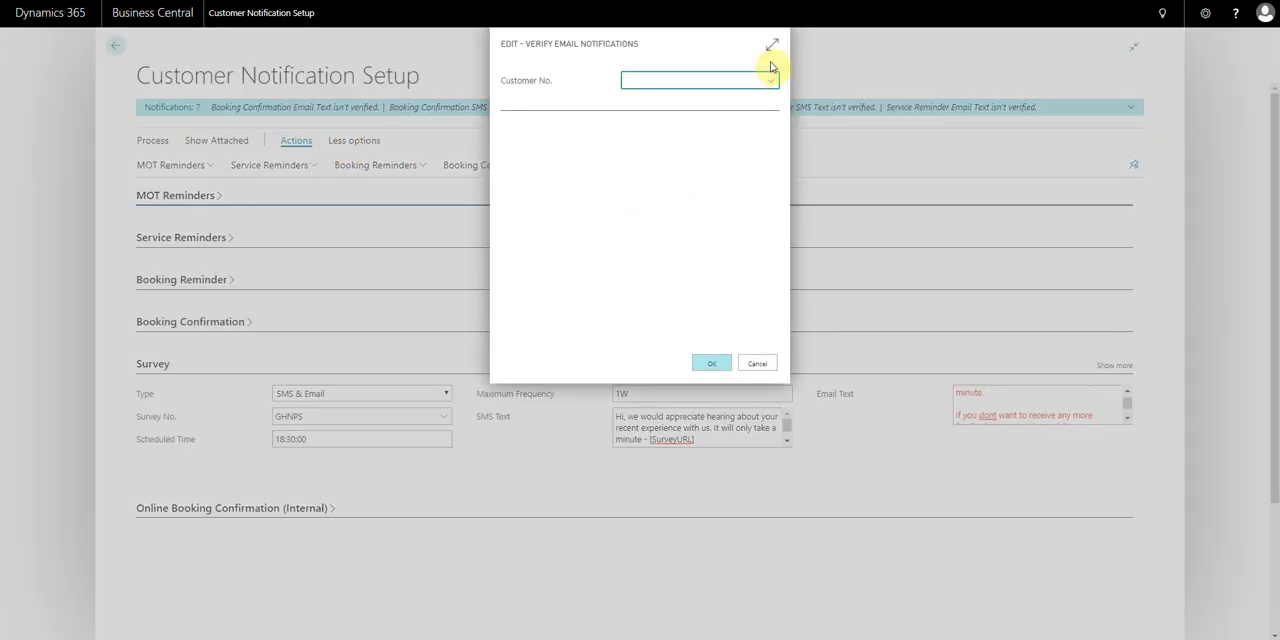
{"action": "left_click", "coordinate": [770, 80]}
{"action": "left_click", "coordinate": [655, 134]}
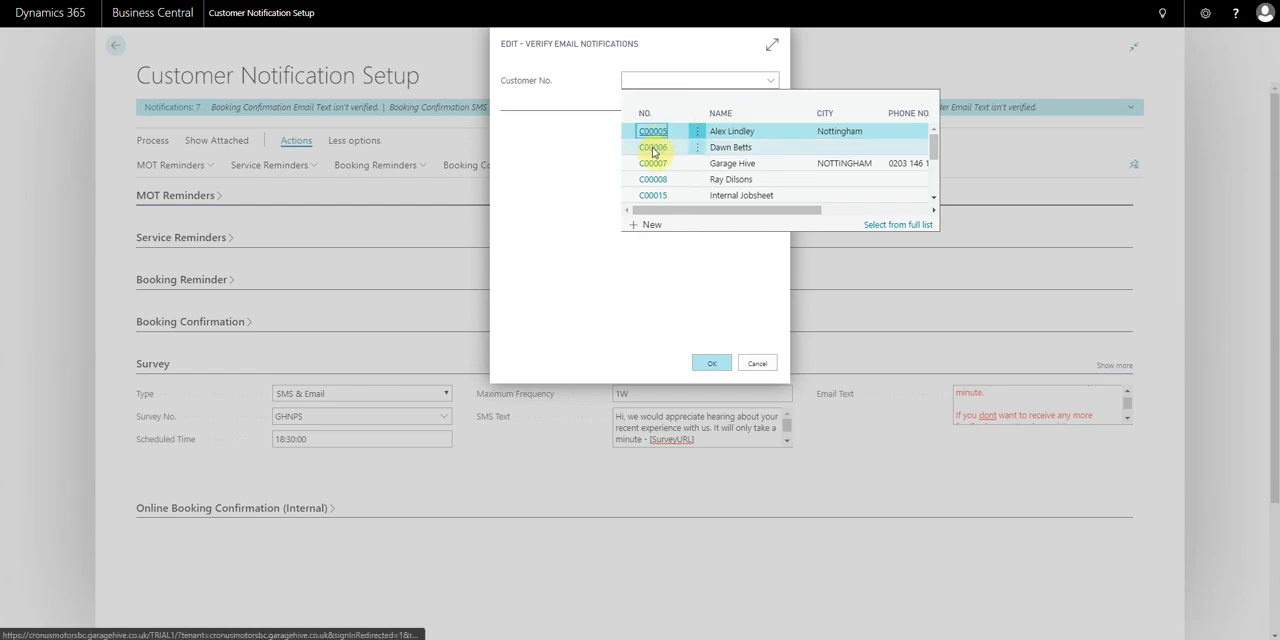
{"action": "mouse_move", "coordinate": [771, 200]}
{"action": "left_mouse_down"}
{"action": "mouse_move", "coordinate": [771, 266]}
{"action": "mouse_move", "coordinate": [769, 187]}
{"action": "left_mouse_up"}
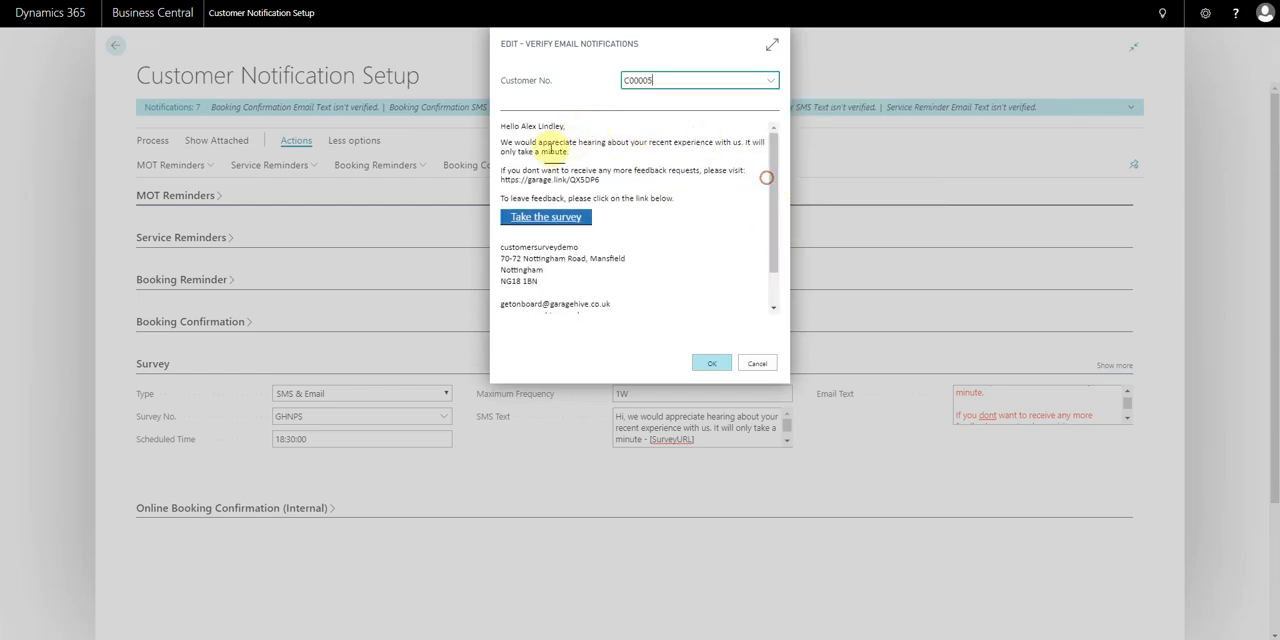
Check the example email's customer name, opt-out link and feedback line, approve it, and look over the survey's email text
{"action": "left_click_drag", "start_coordinate": [520, 126], "coordinate": [569, 126]}
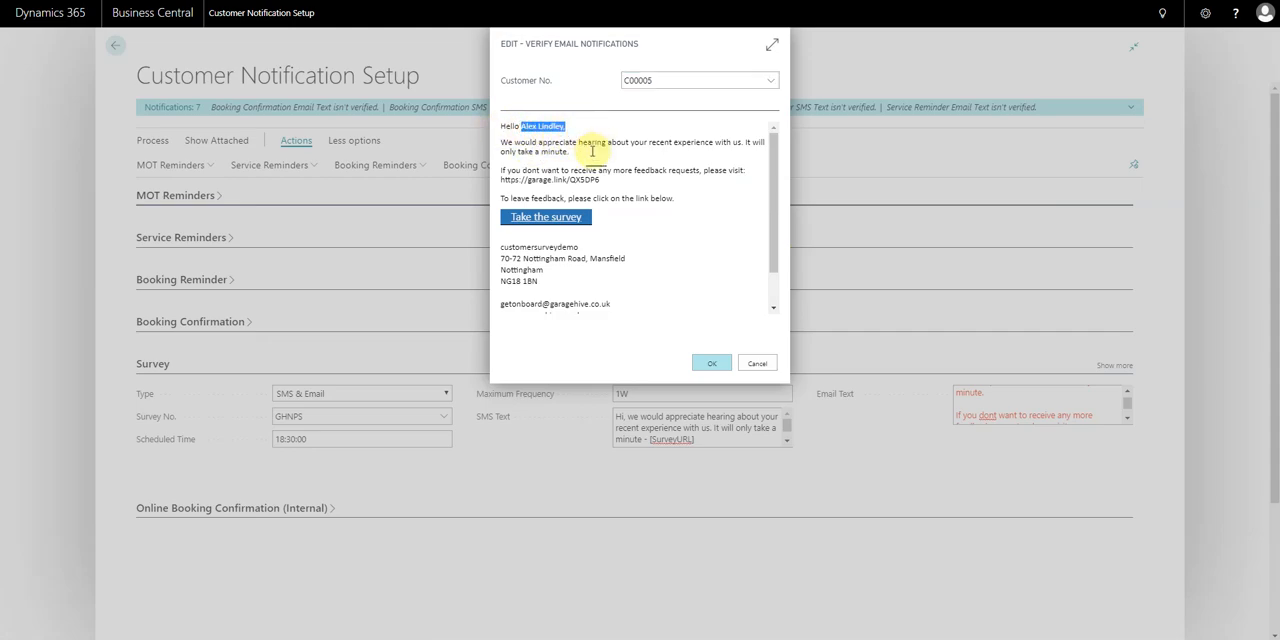
{"action": "left_click_drag", "start_coordinate": [535, 171], "coordinate": [674, 201]}
{"action": "left_click", "coordinate": [634, 180]}
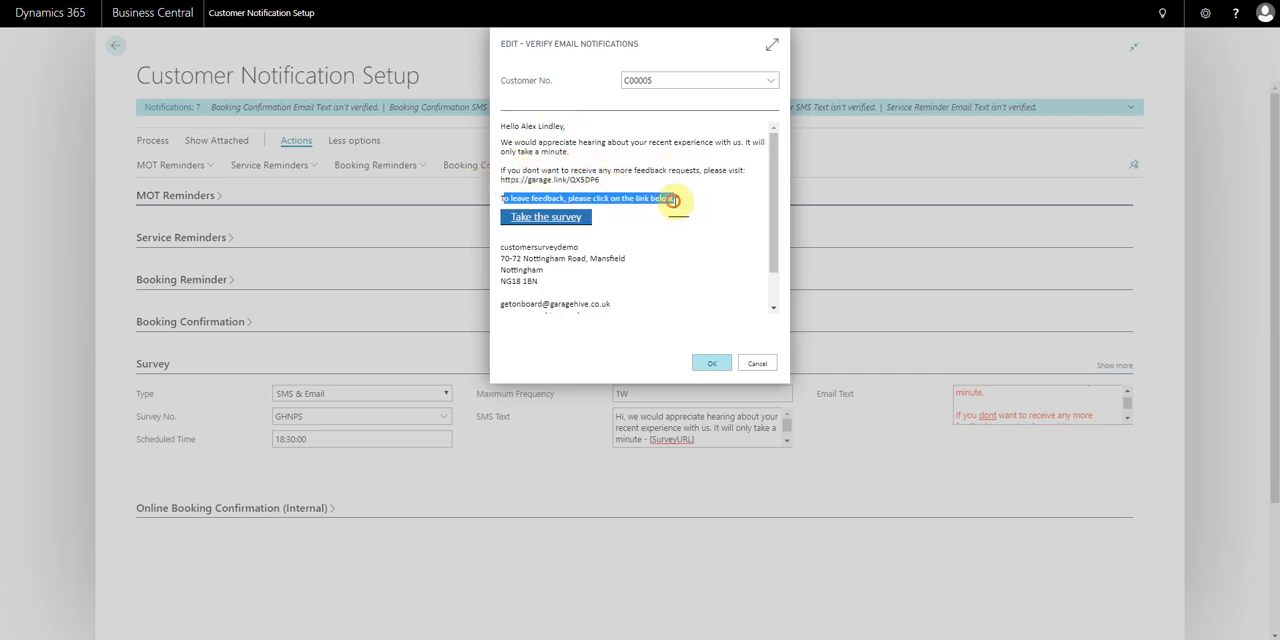
{"action": "left_click", "coordinate": [674, 201]}
{"action": "left_click", "coordinate": [714, 366]}
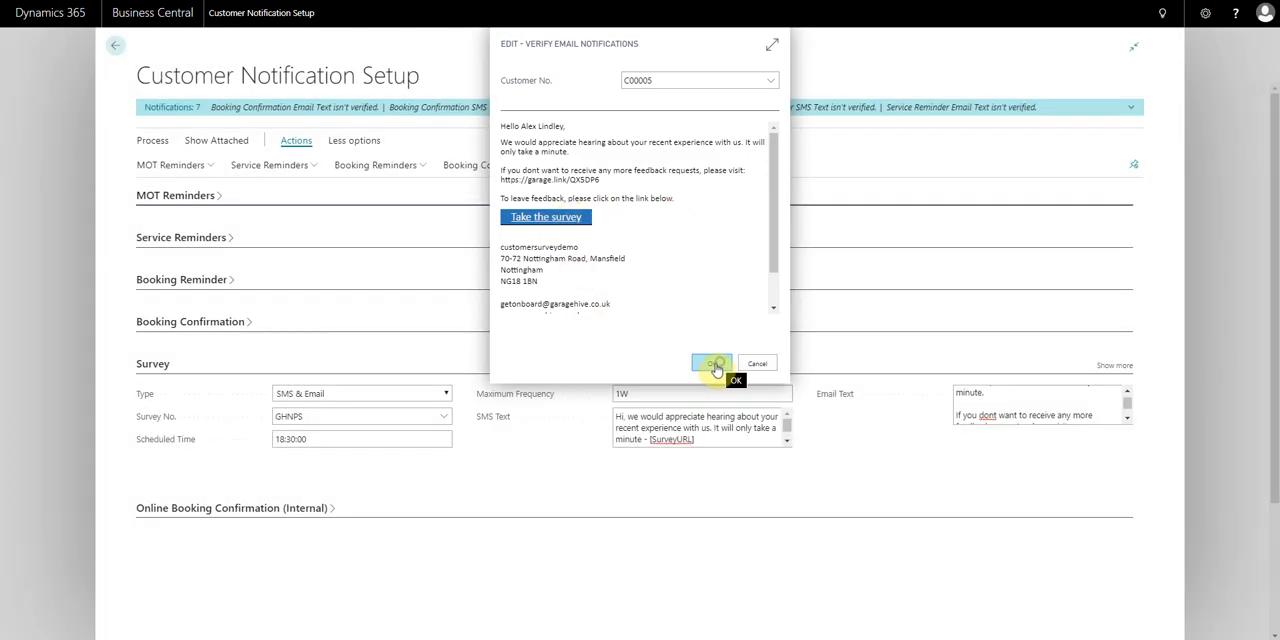
{"action": "left_click", "coordinate": [1126, 418]}
{"action": "left_click", "coordinate": [1126, 418]}
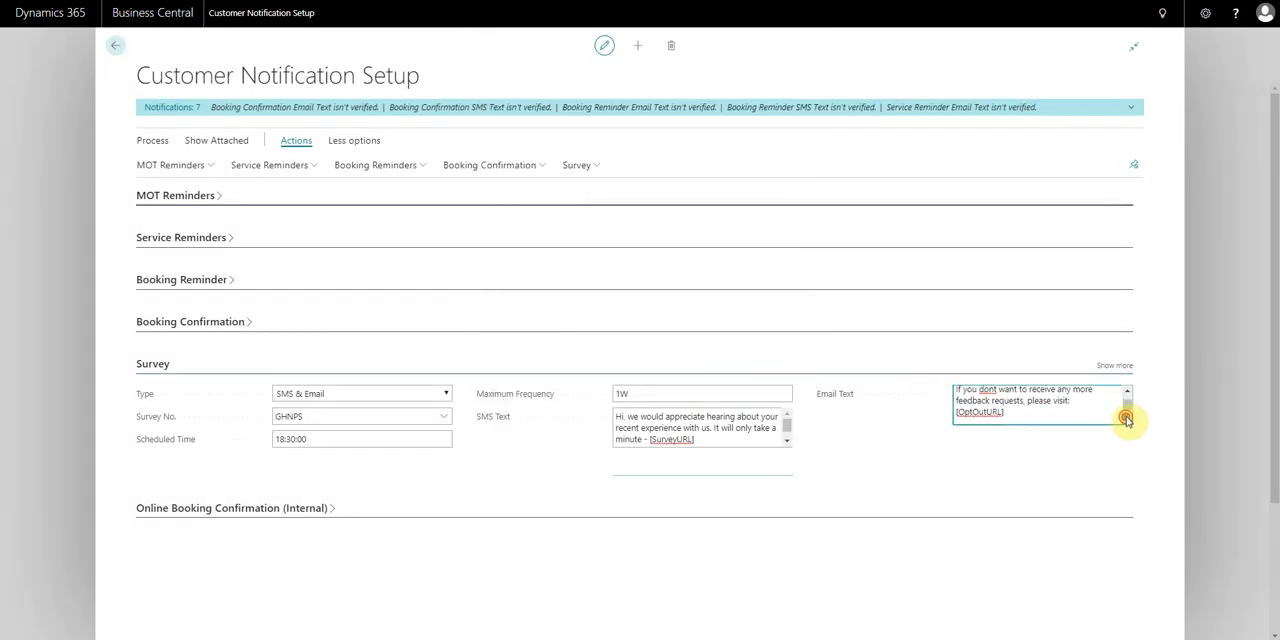
{"action": "left_click", "coordinate": [49, 354]}
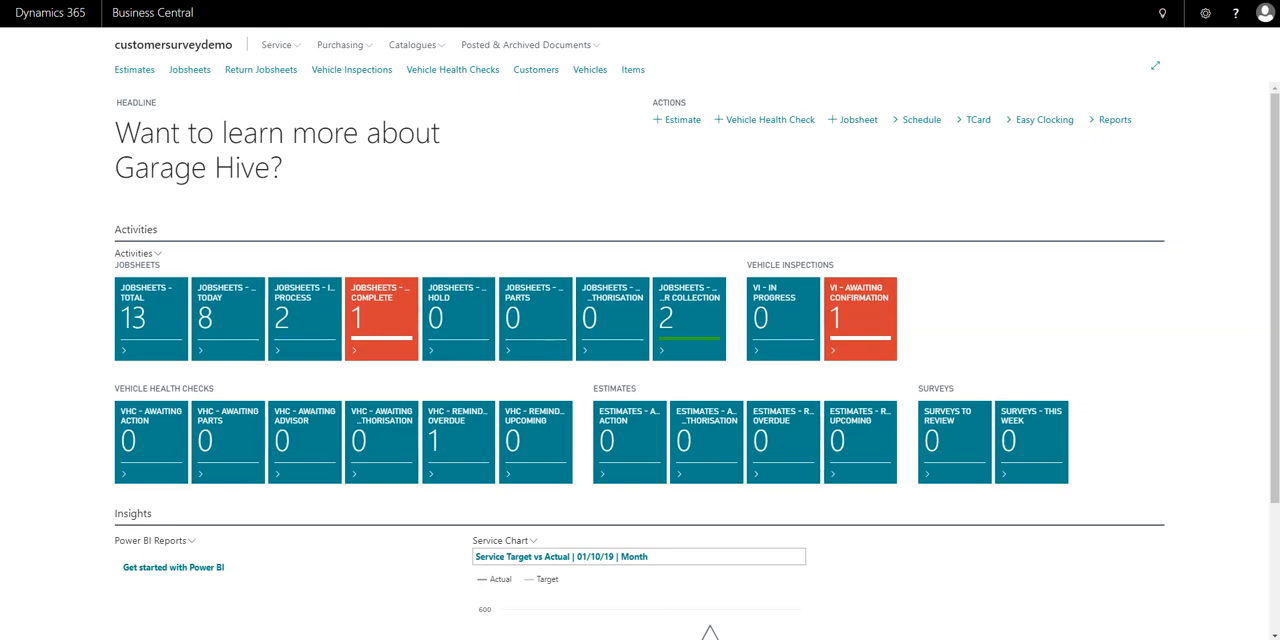
{"action": "left_click_drag", "start_coordinate": [0, 460], "coordinate": [0, 185]}
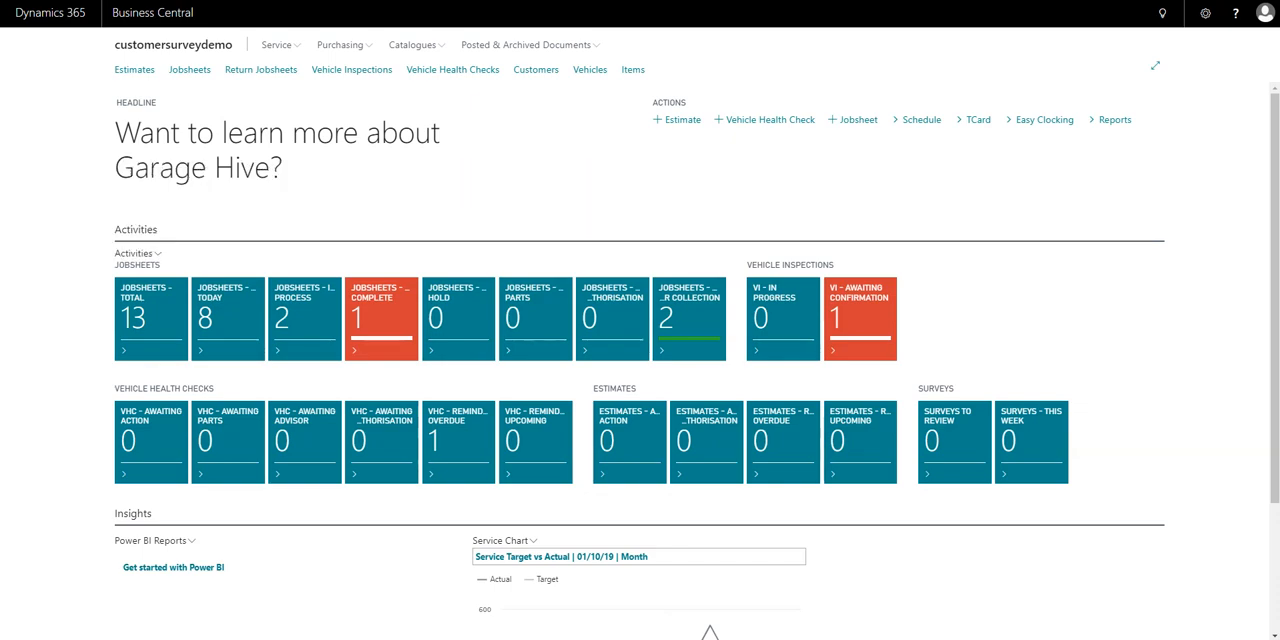